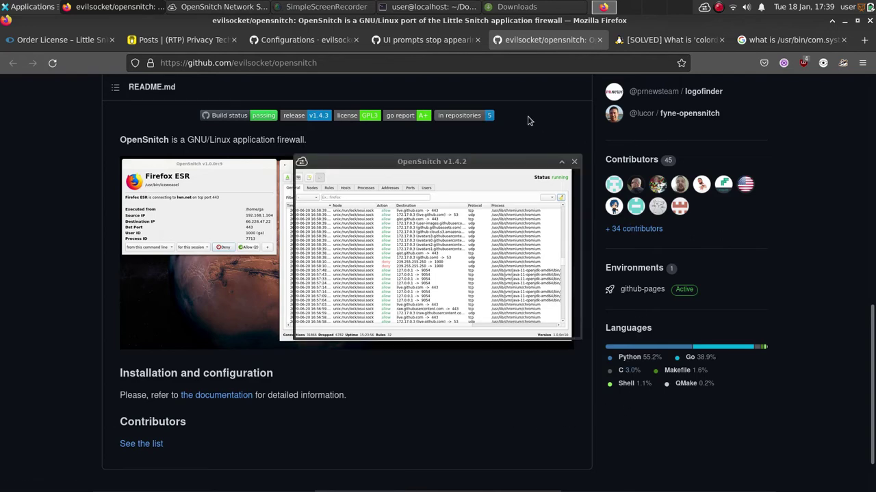
Step: Set the Firefox prompt's duration to 30s and allow its firefox.dns.nextdns.io connection
drag(366, 164, 240, 108)
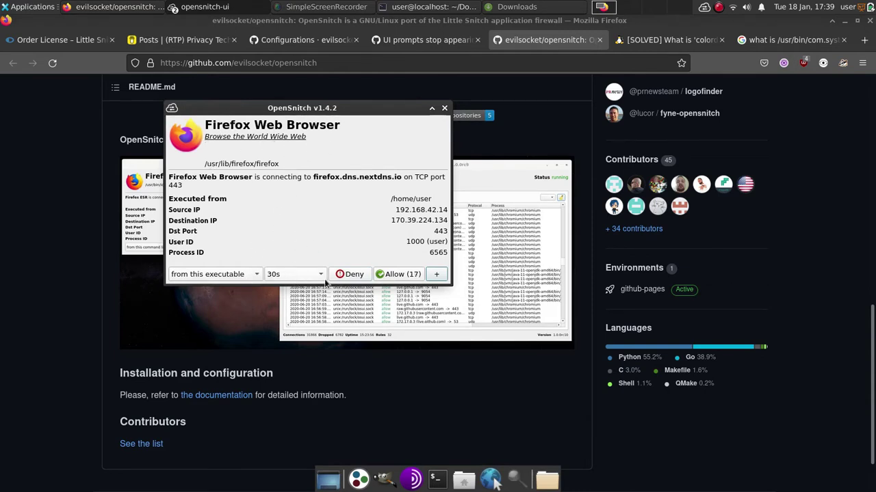
click(294, 275)
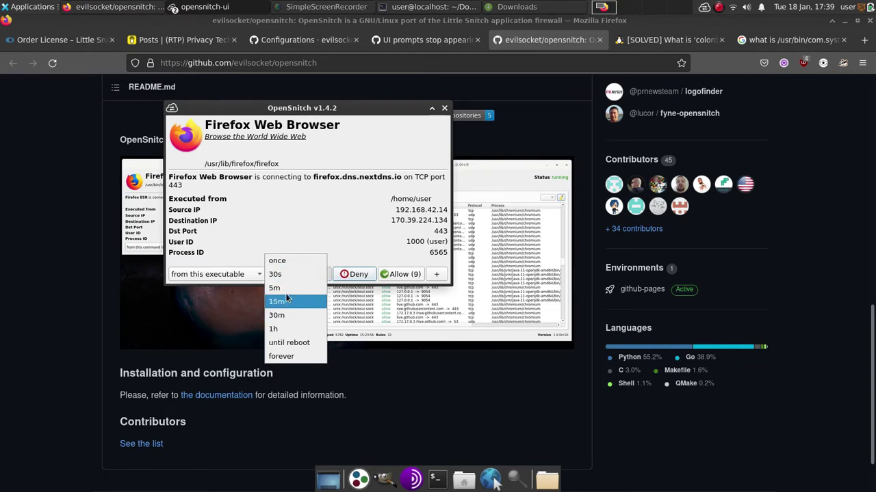
click(285, 278)
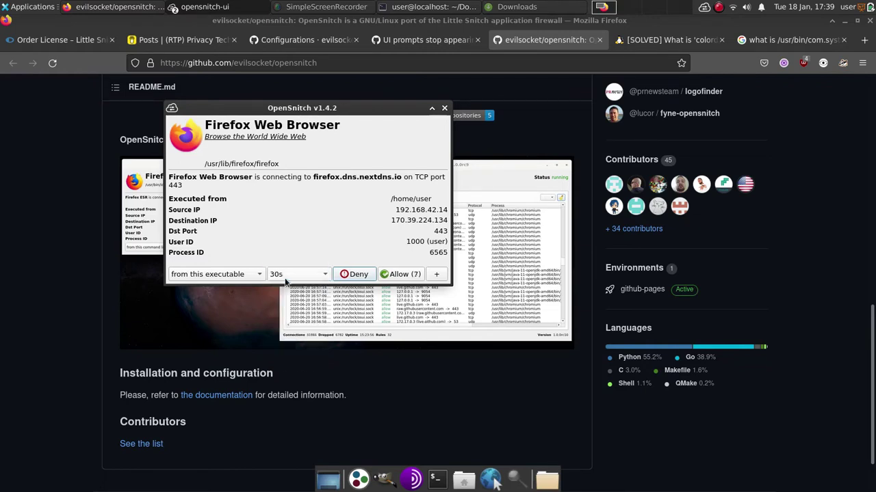
click(413, 275)
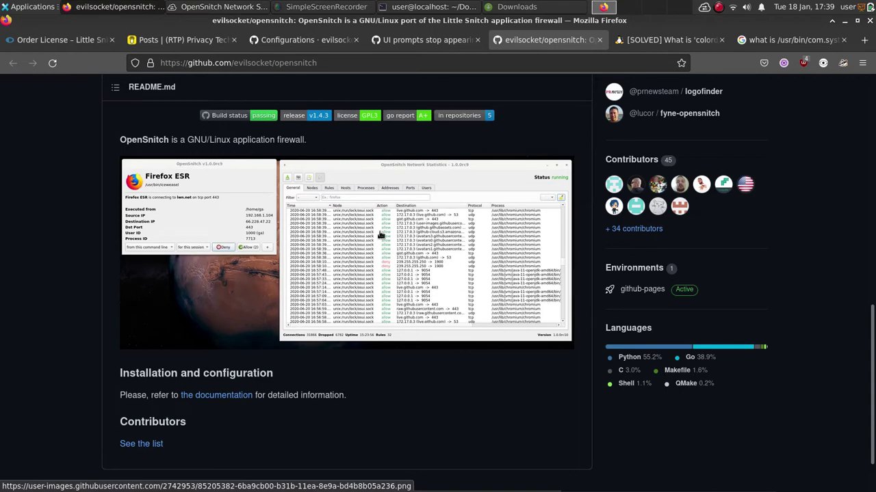
Step: Allow NetworkManager's UDP 67 connection to 192.168.42.1 with a forever rule
click(220, 6)
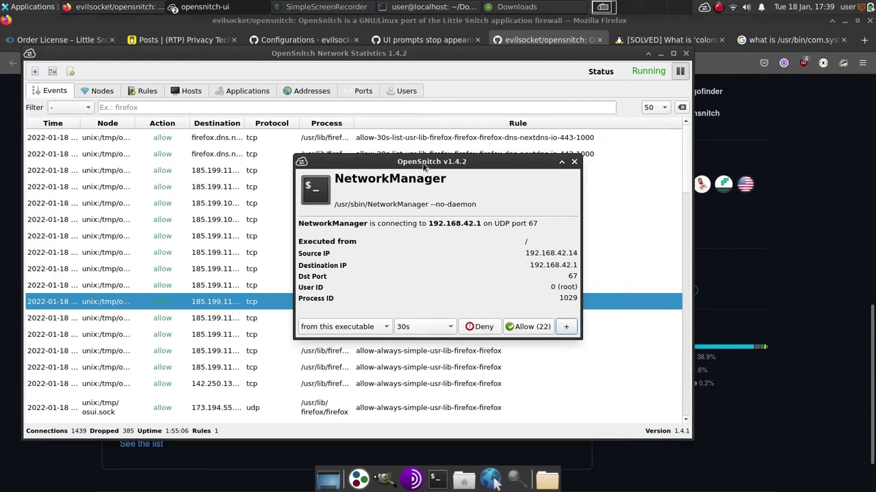
drag(425, 165, 351, 107)
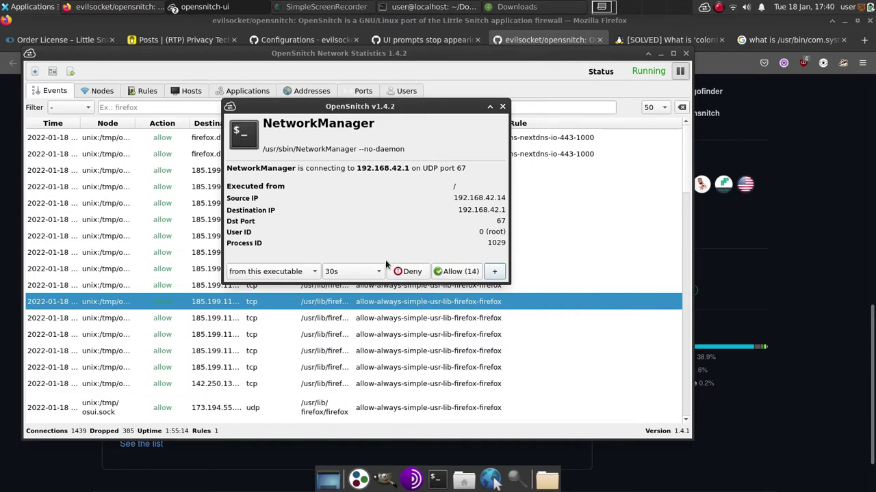
click(350, 271)
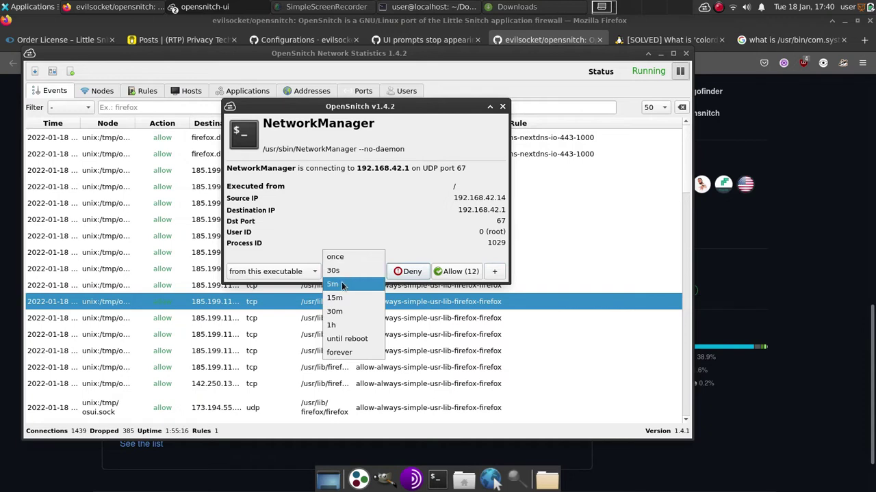
click(337, 353)
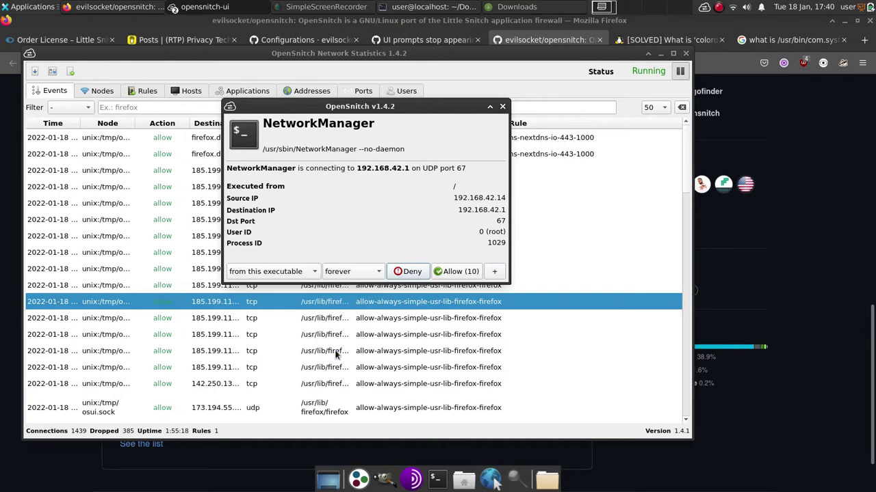
click(446, 271)
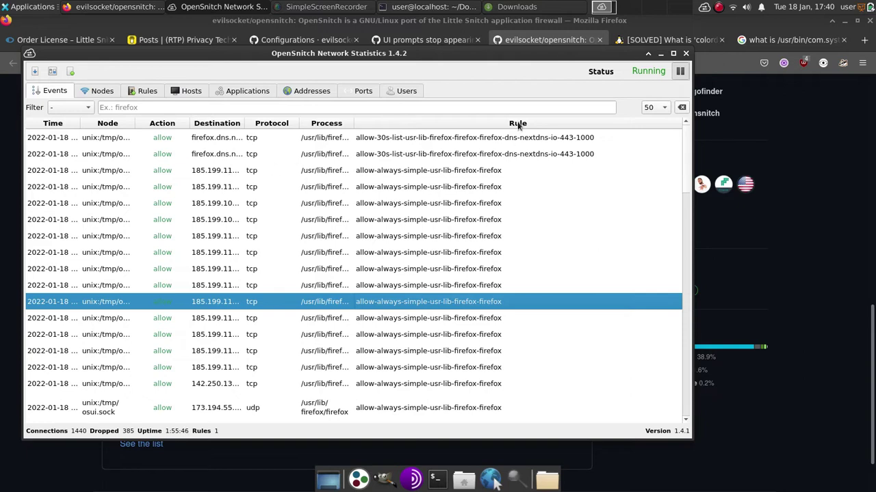
Step: Pause the firewall so it reads Disabled, then resume it to Running
drag(591, 60, 610, 51)
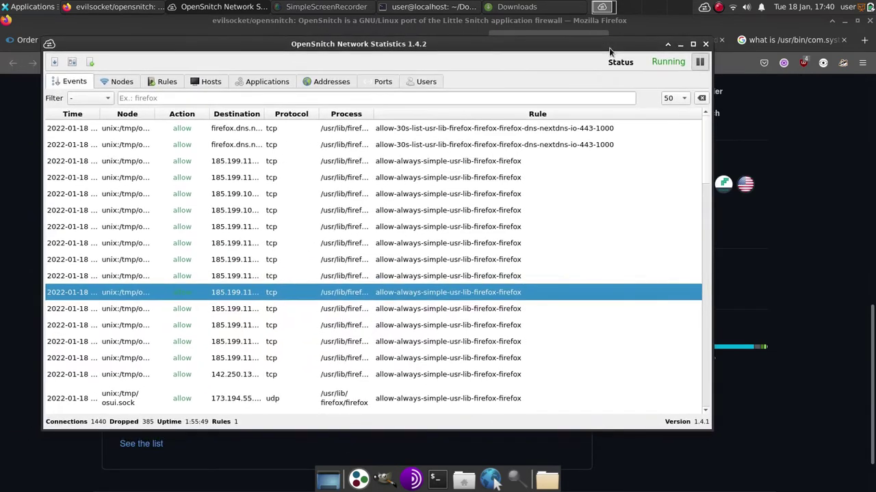
click(700, 62)
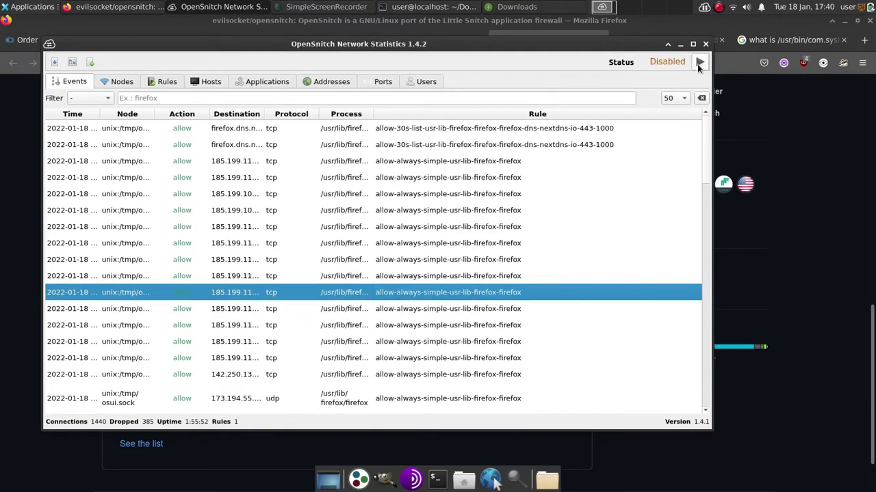
click(699, 64)
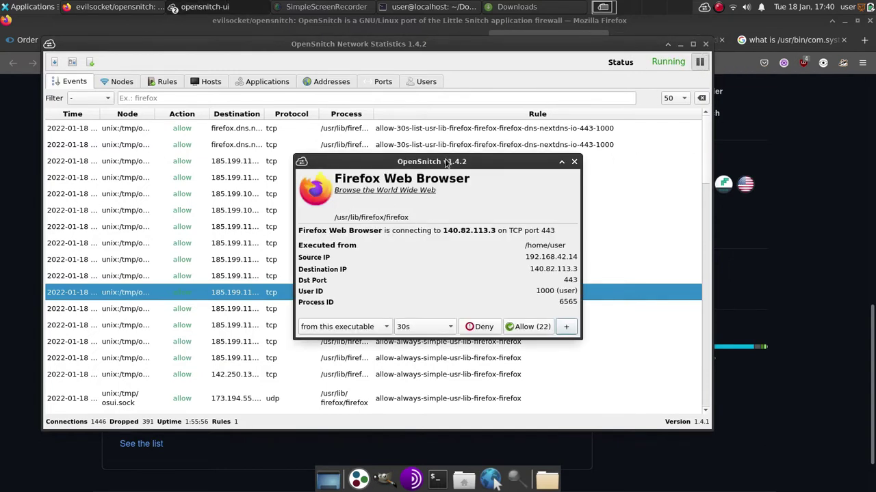
Step: In a new terminal tab, type the destination addresses 140.82.113.3 and 185.199.111.154
drag(446, 163, 407, 149)
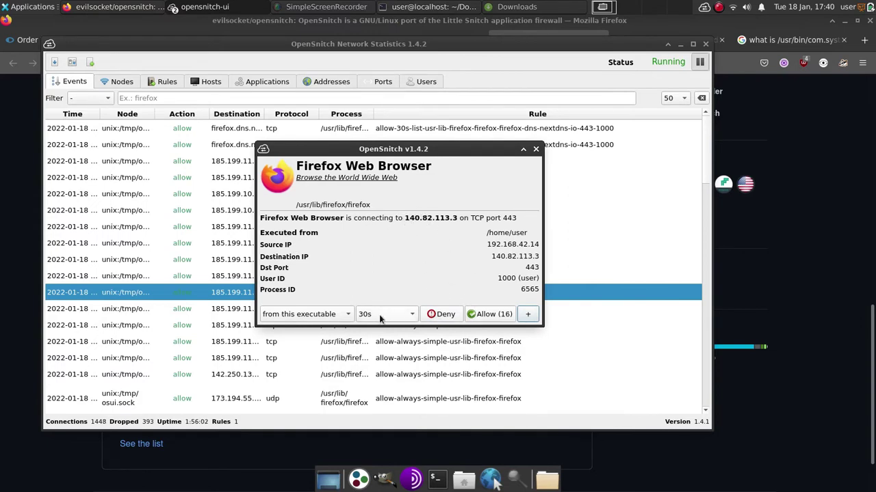
click(421, 6)
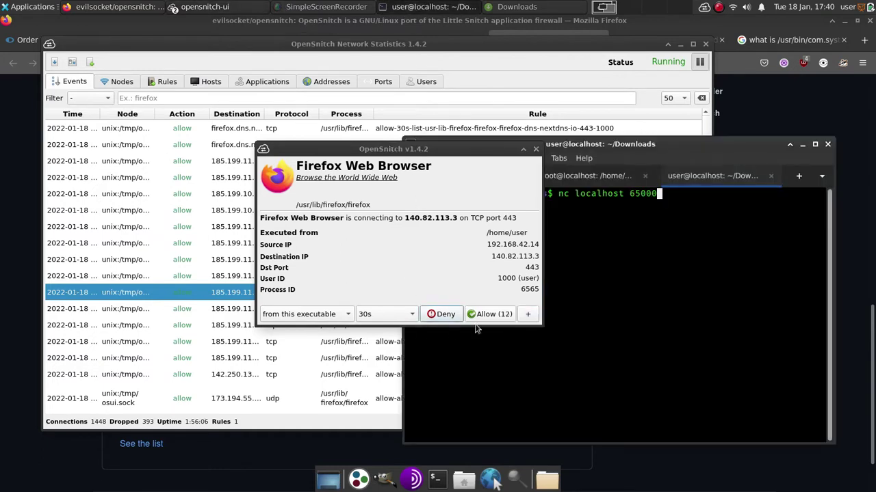
click(798, 176)
text(14)
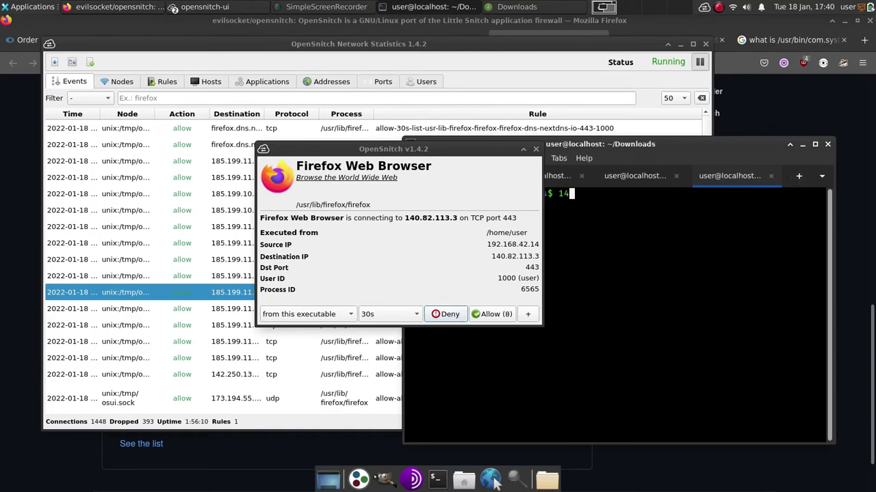
text(0.82.113)
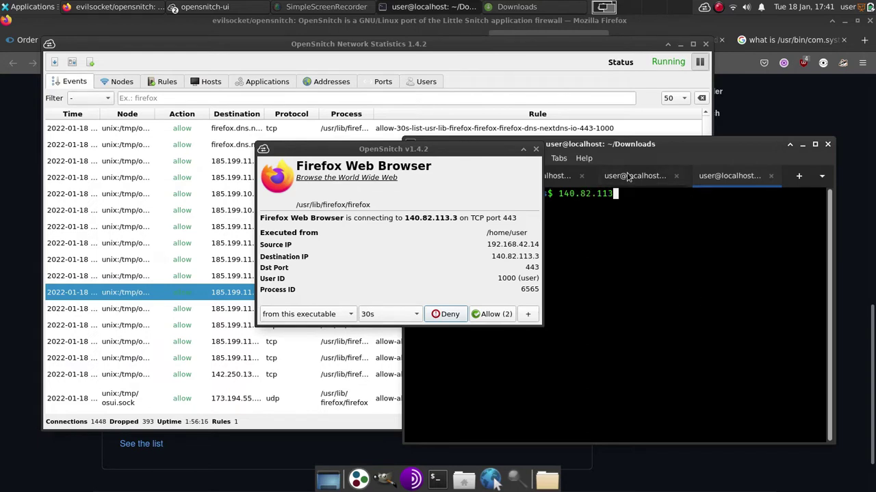
text(.3)
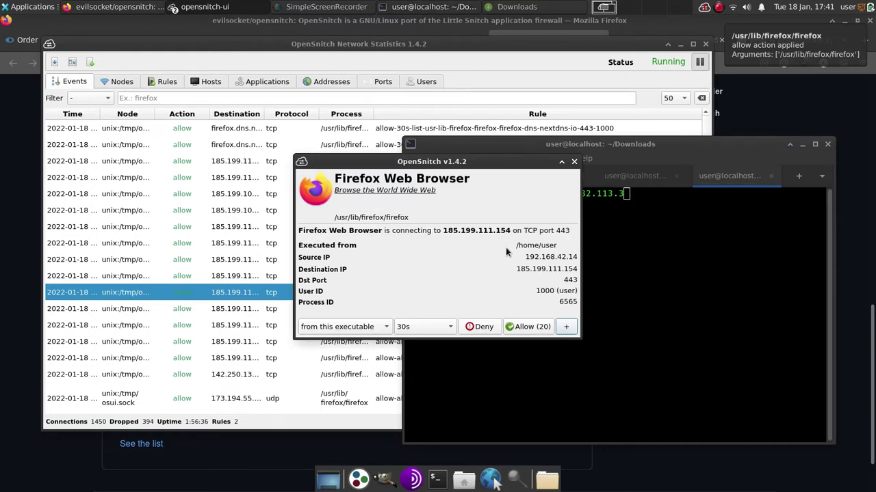
right_click(664, 250)
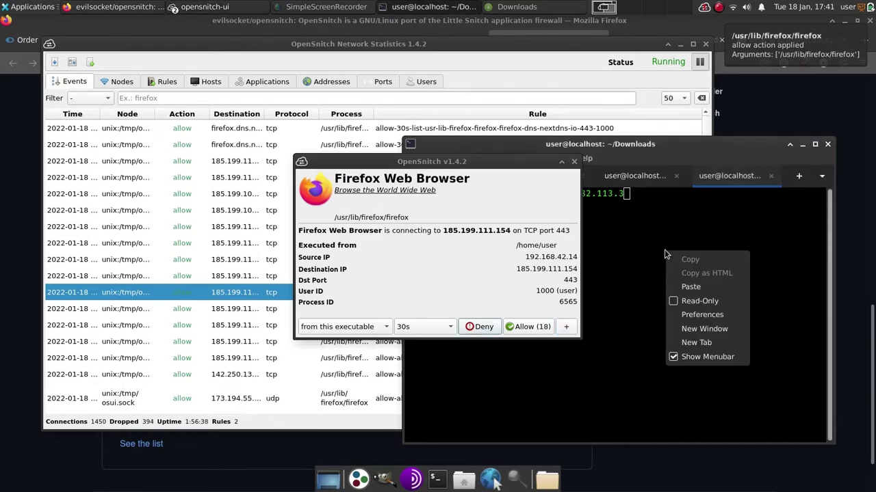
click(645, 226)
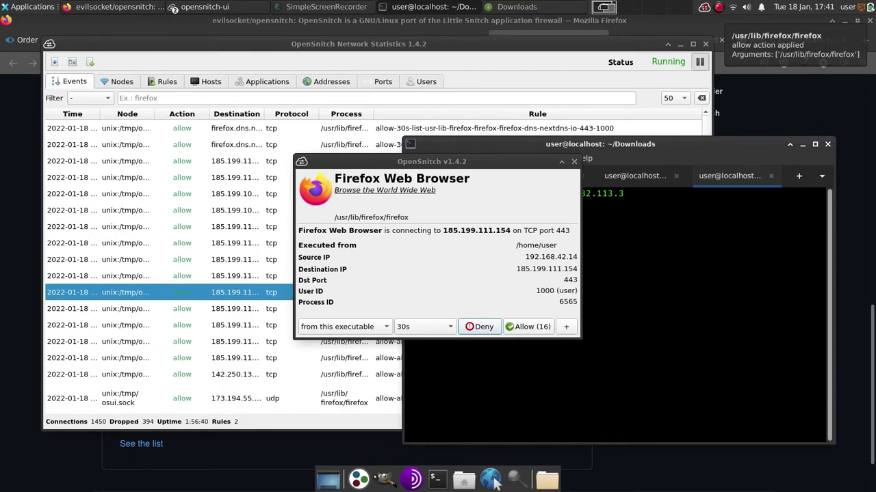
text(185.199.111.154)
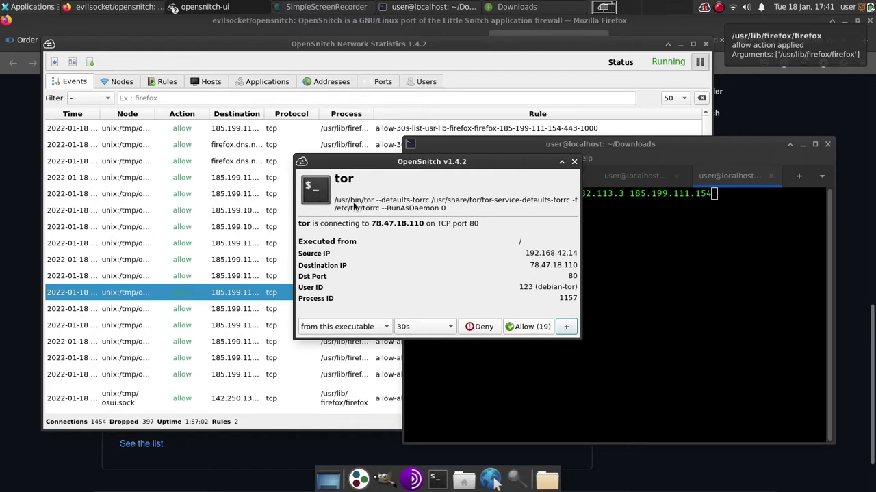
Step: In a new terminal tab snapped to the right half, run 'whatis tor' then 'man tor'
click(658, 233)
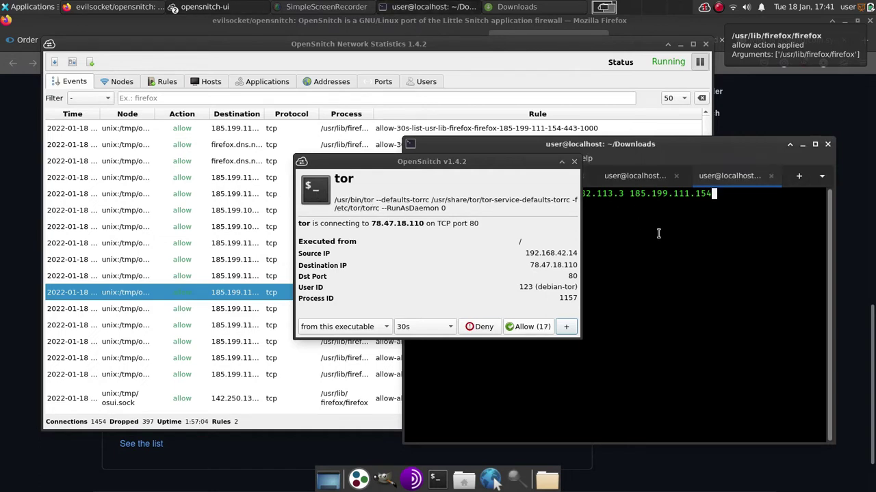
click(799, 176)
drag(691, 138, 872, 168)
text(whatis tor)
key(Return)
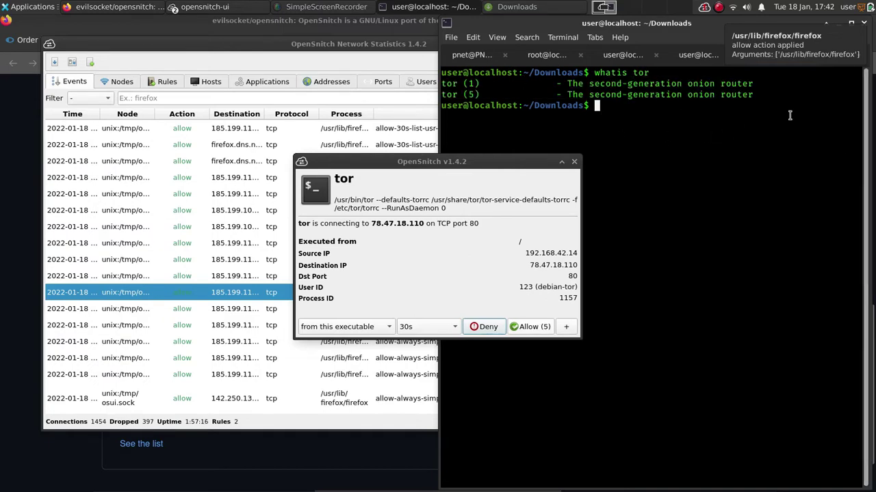
text(man tor)
key(Return)
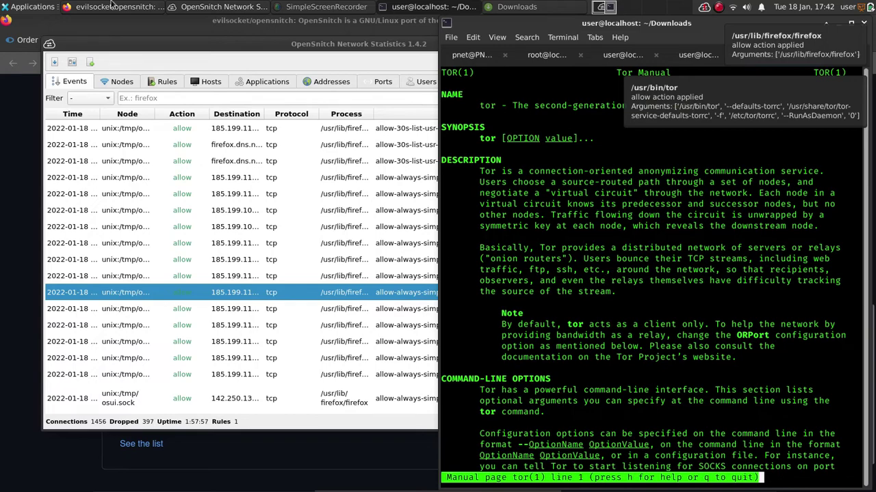
Step: On the Privacy Tech Tips page, allow Firefox's firefox.dns.nextdns.io DNS lookup with a forever rule
click(86, 6)
click(194, 40)
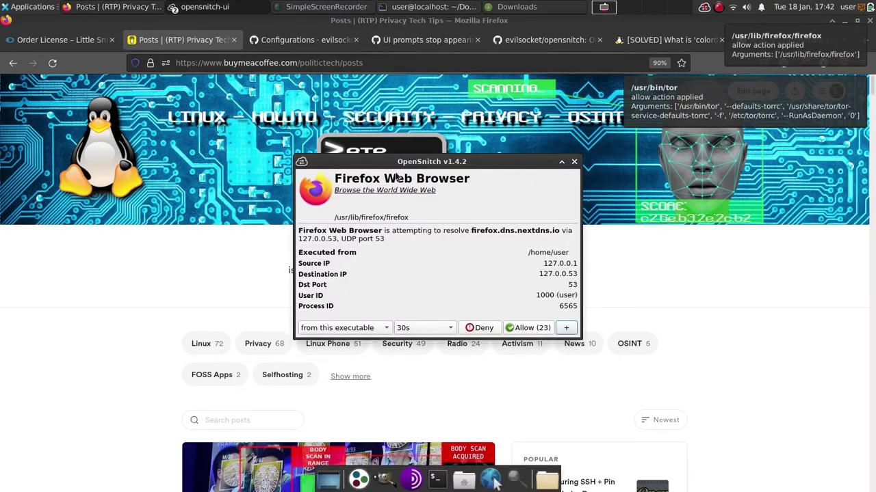
drag(437, 162, 335, 136)
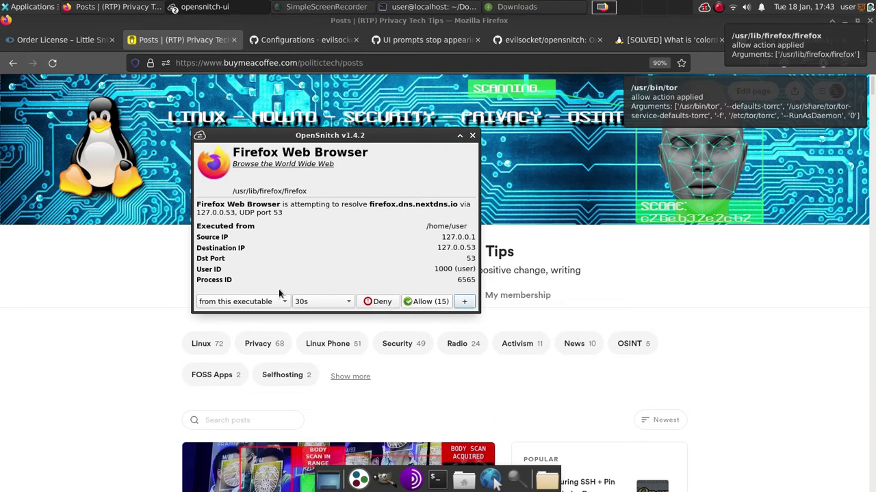
click(317, 301)
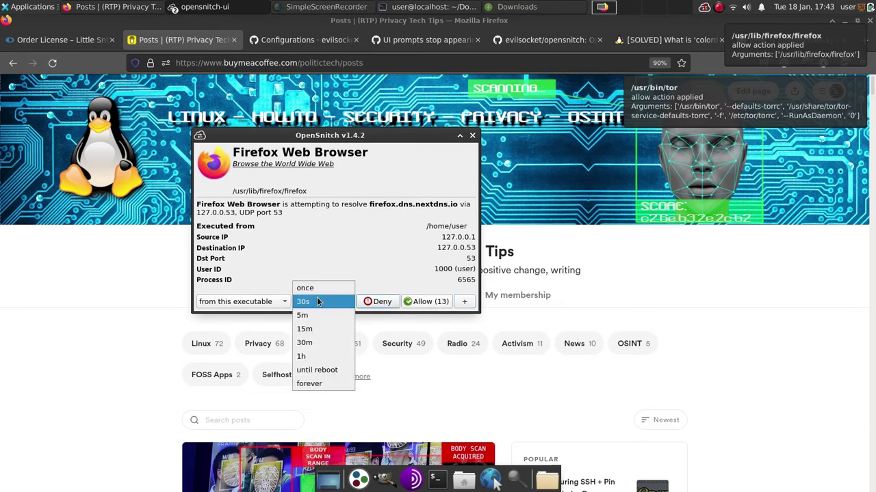
click(307, 384)
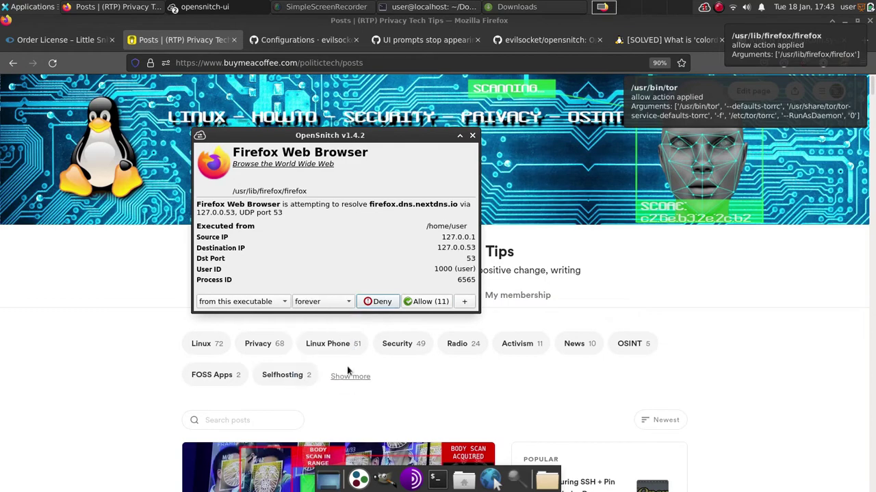
click(424, 302)
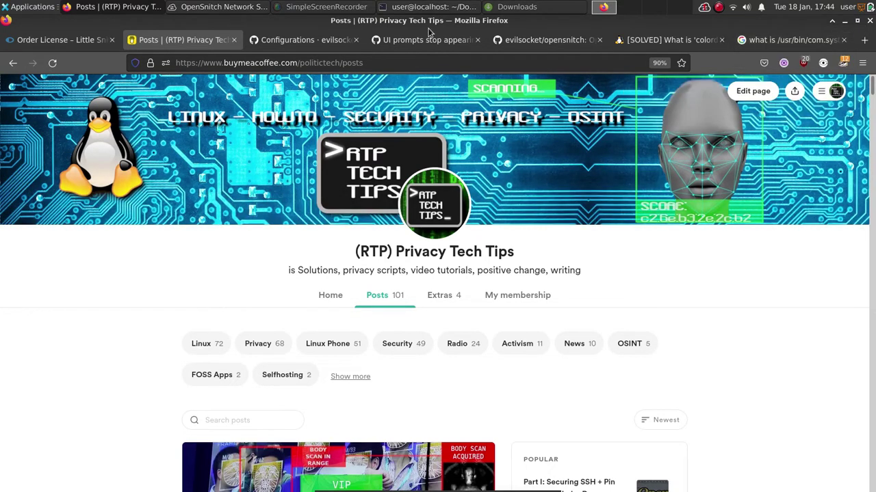
Step: Set the nextdns prompt's duration to forever and allow Firefox's port 443 connection
click(531, 39)
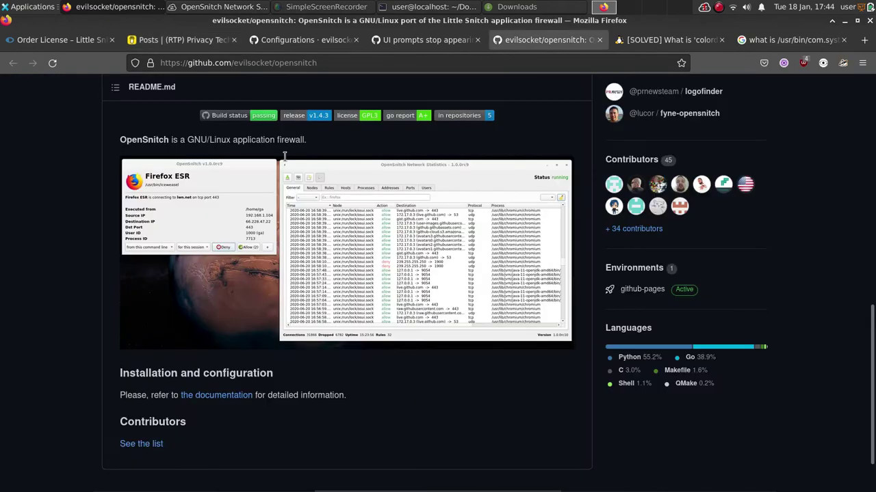
scroll(308, 237, up, 6)
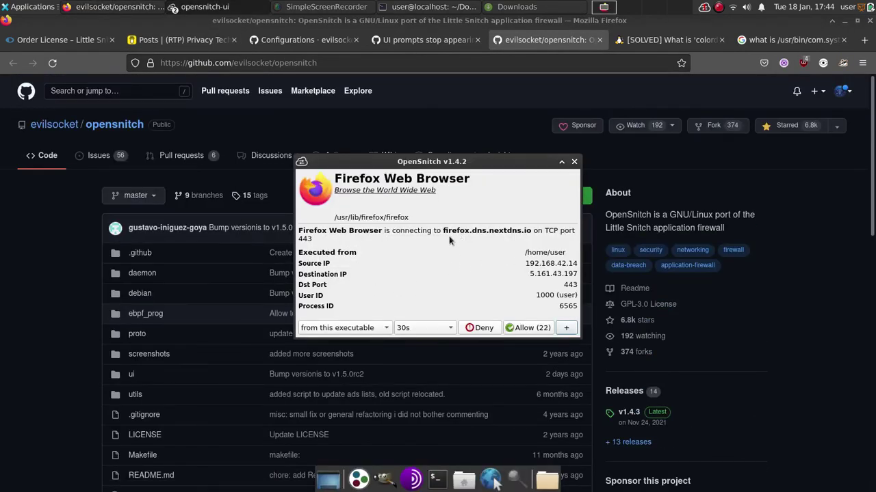
click(420, 328)
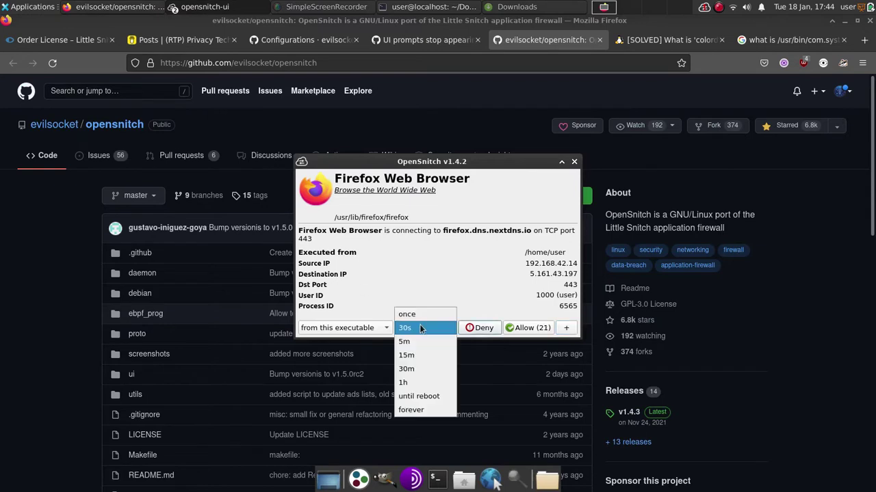
click(419, 410)
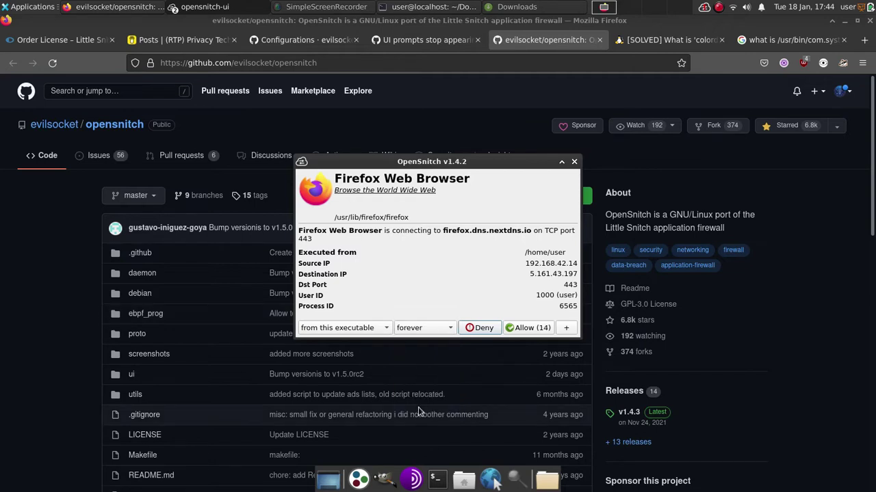
click(527, 328)
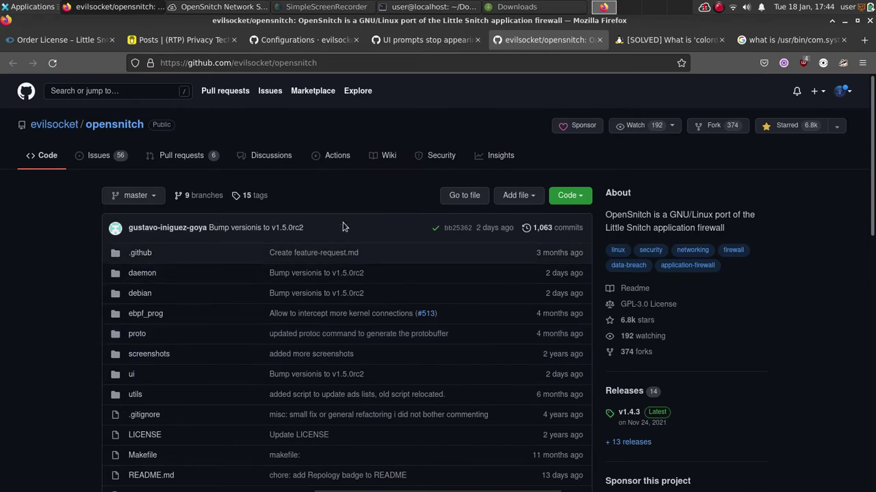
Step: Run 'nc localhost 65000' from its terminal tab
click(428, 7)
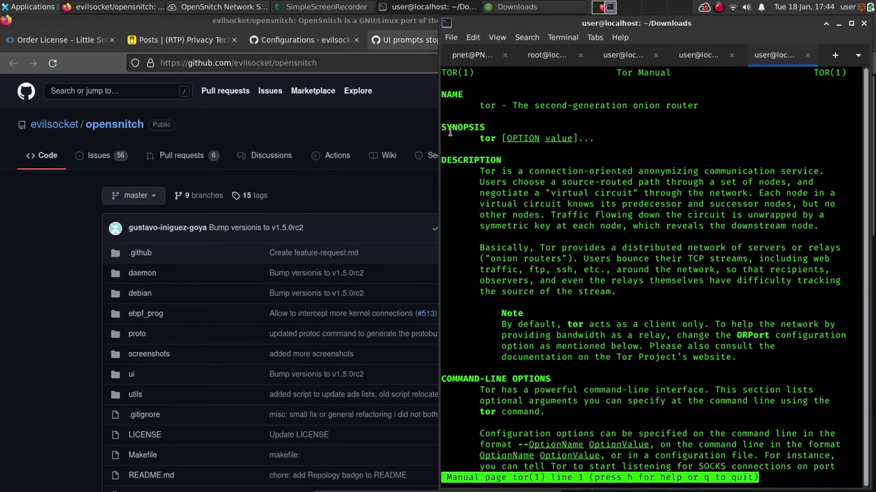
click(698, 55)
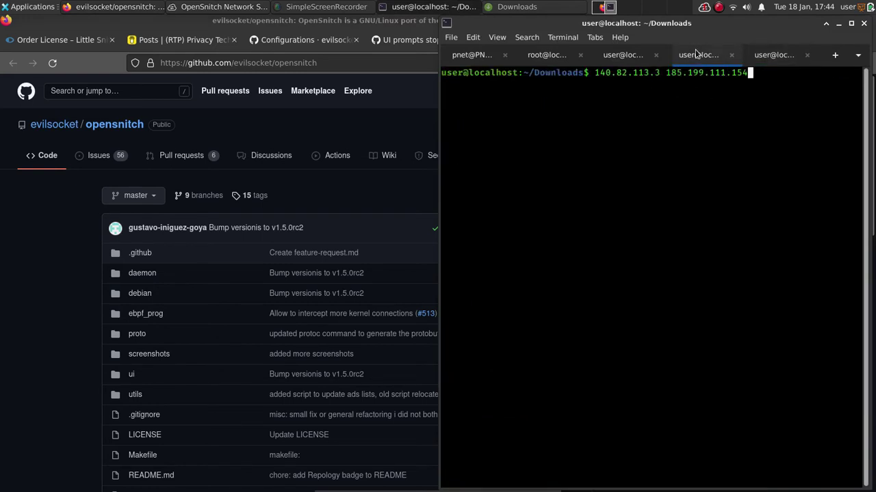
click(630, 63)
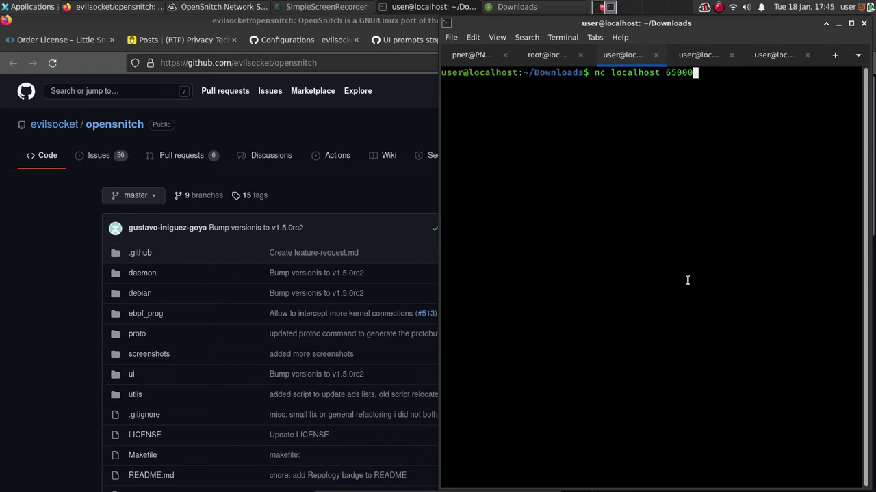
key(Return)
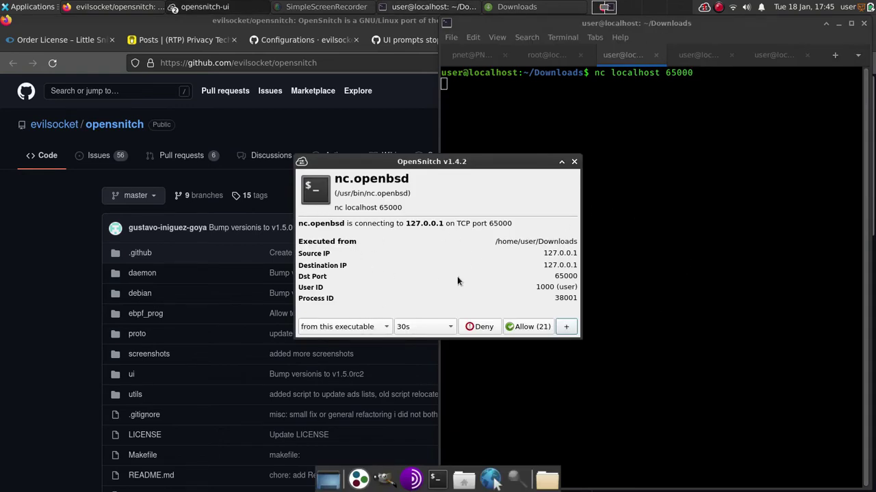
Step: Deny the nc connection for 30s and select that deny event in Network Statistics
click(412, 330)
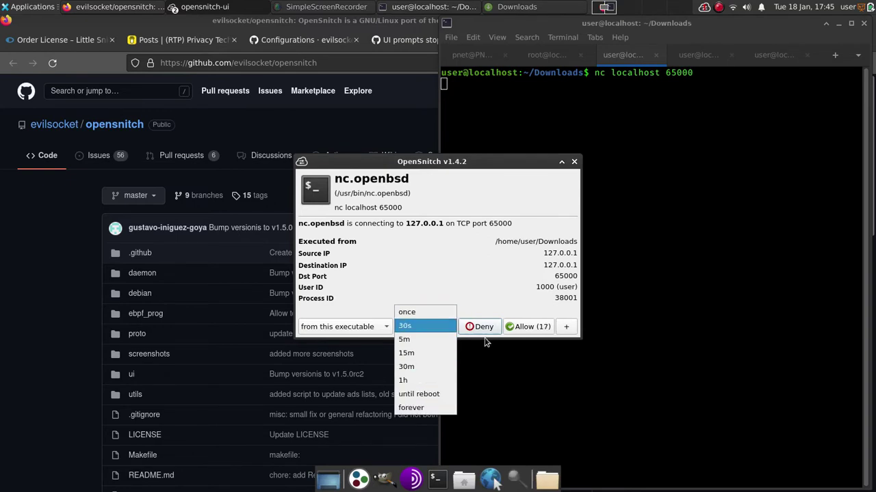
click(411, 326)
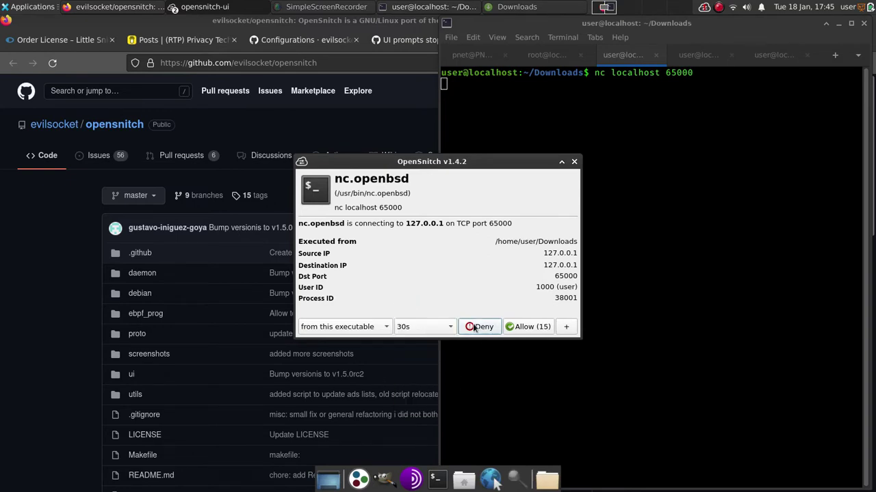
click(480, 326)
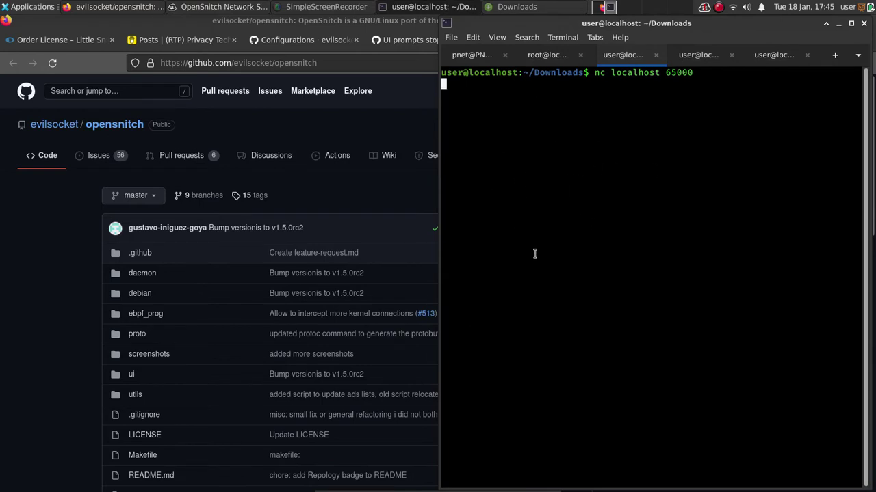
click(704, 8)
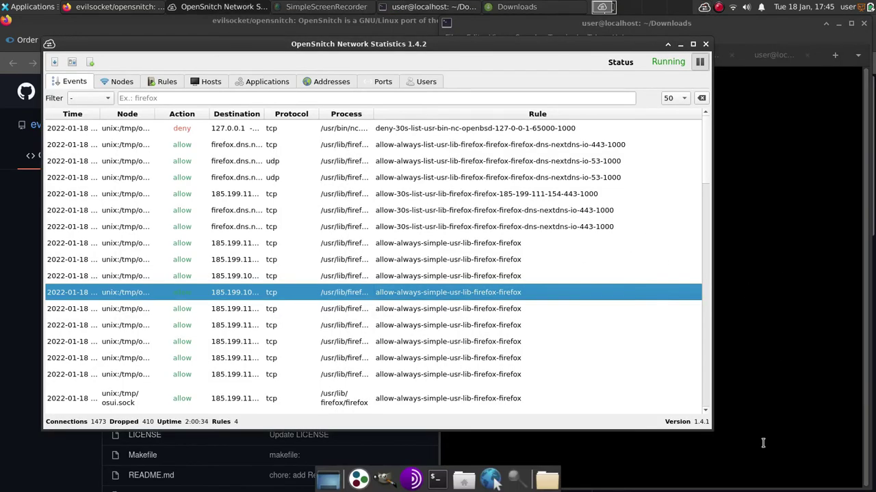
click(121, 130)
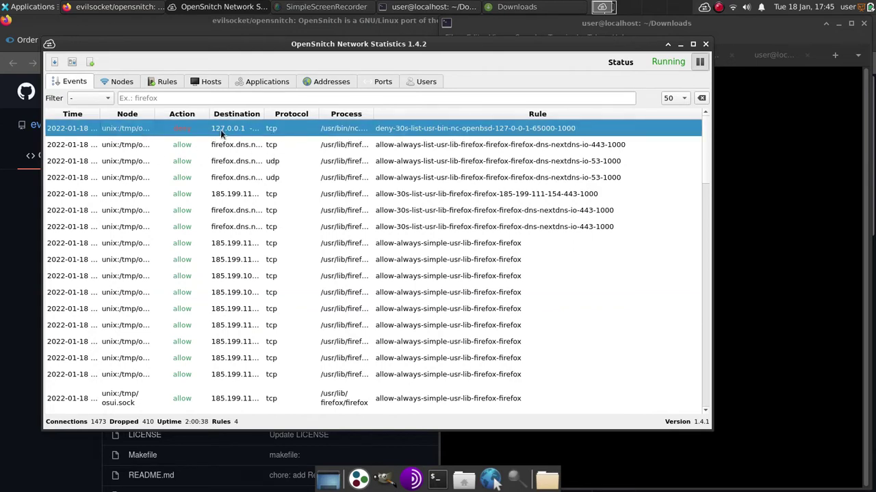
Step: Set the Pop-ups default duration to forever in Preferences and save it
click(74, 61)
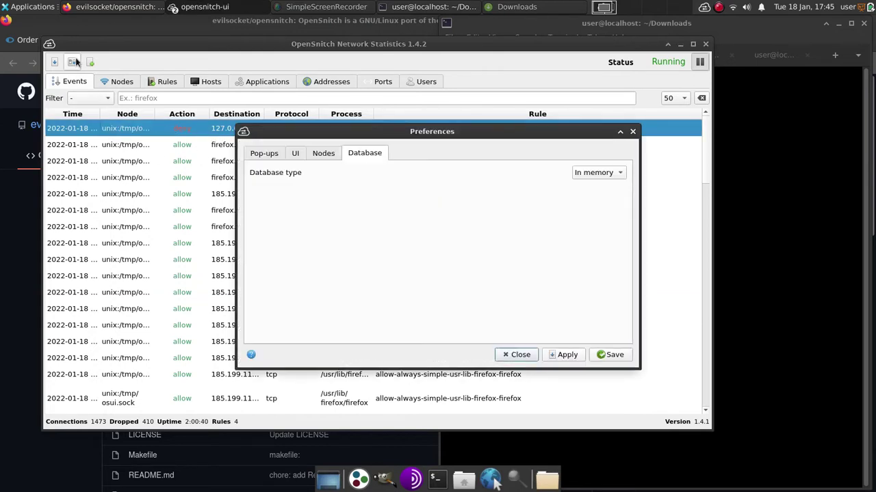
click(268, 154)
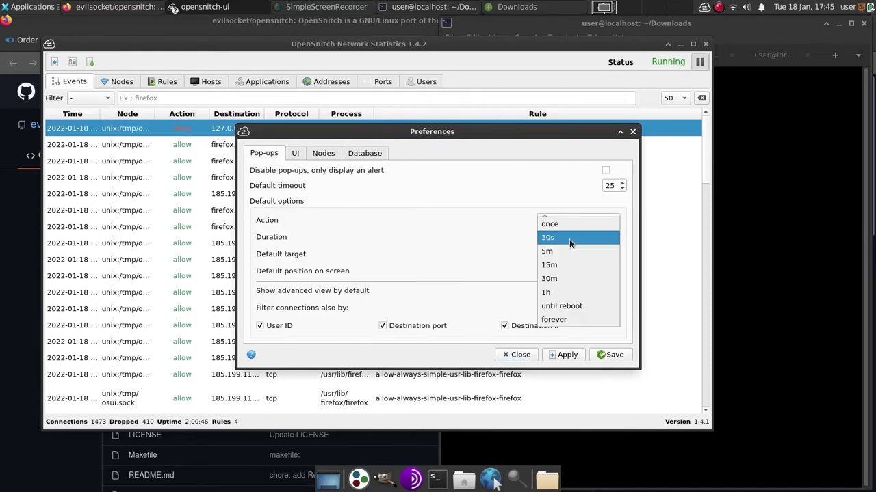
click(557, 321)
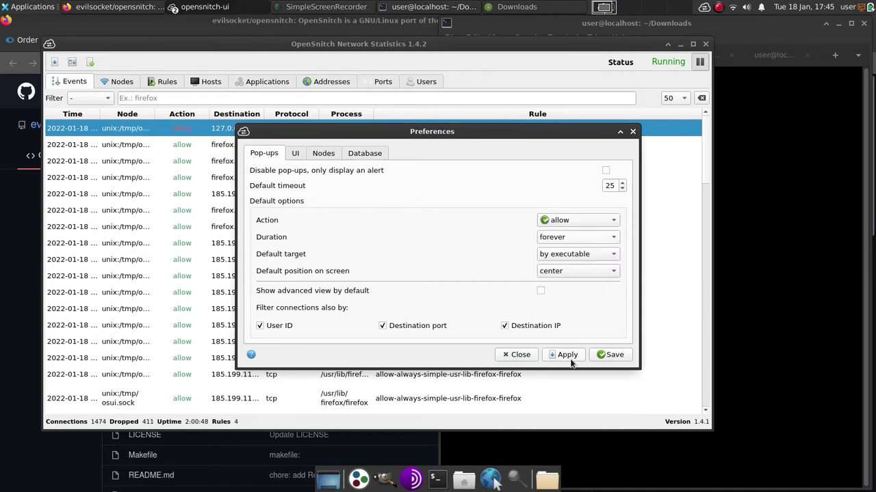
click(614, 355)
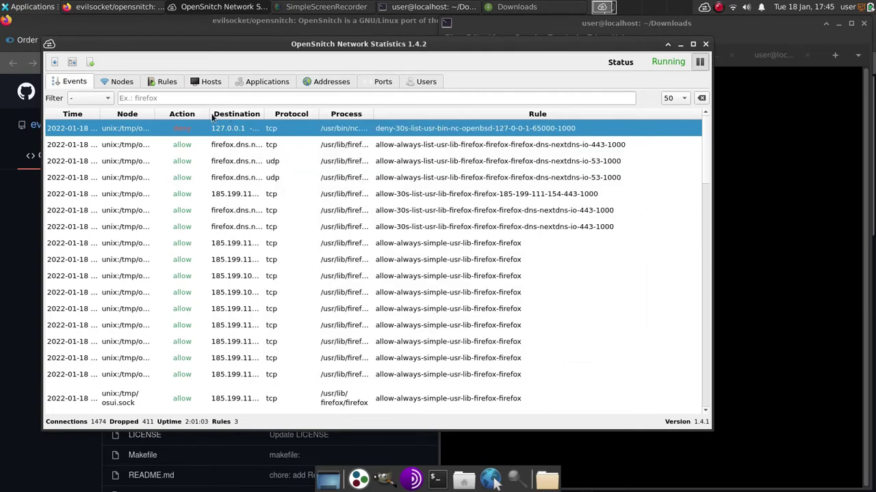
Step: Reopen Preferences to check the node and Pop-ups settings
click(72, 62)
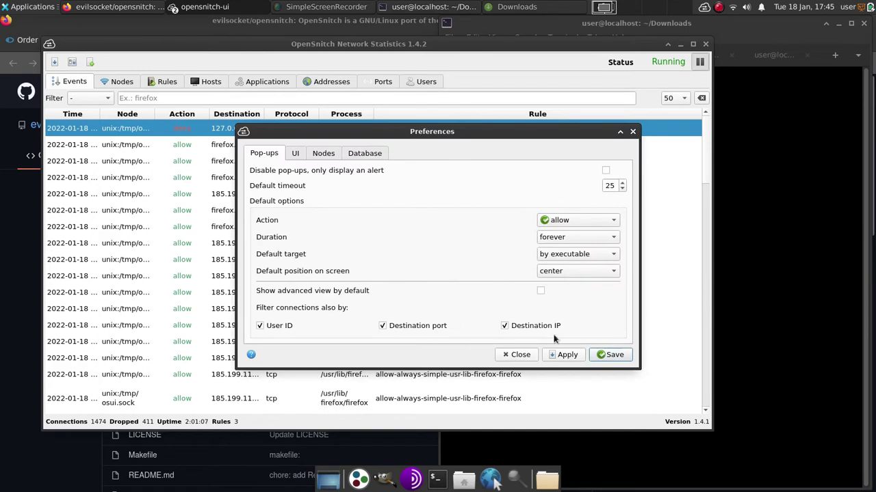
key(ctrl+Tab)
key(ctrl+Tab)
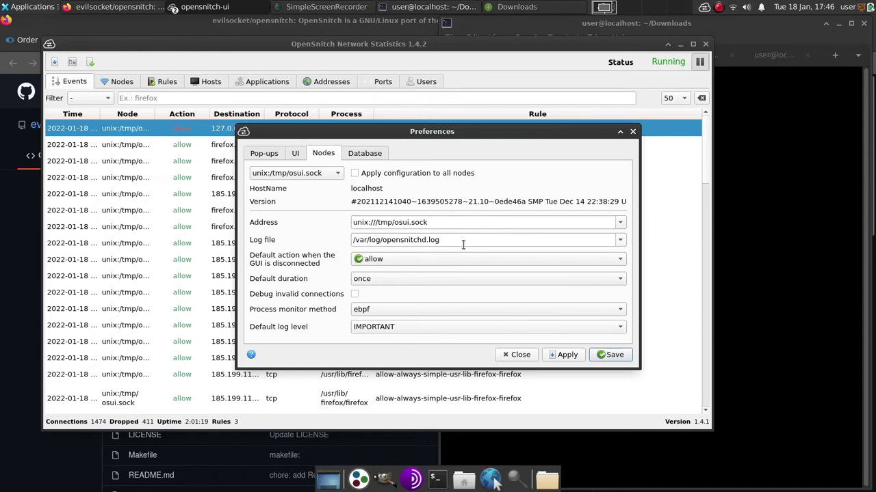
click(266, 154)
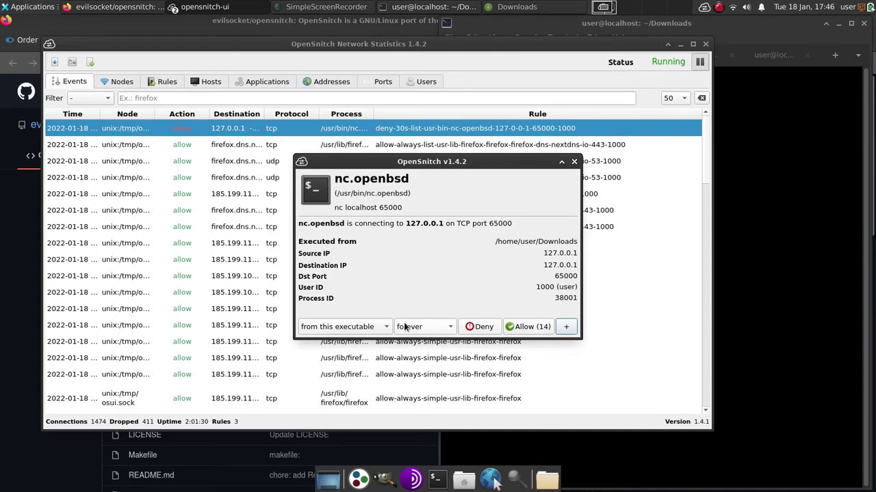
Step: Permanently deny nc.openbsd's connection to 127.0.0.1 on port 65000
click(404, 327)
click(412, 327)
click(480, 327)
Step: Bring up the terminal's IP-address tab and minimize the screen recorder window
click(760, 267)
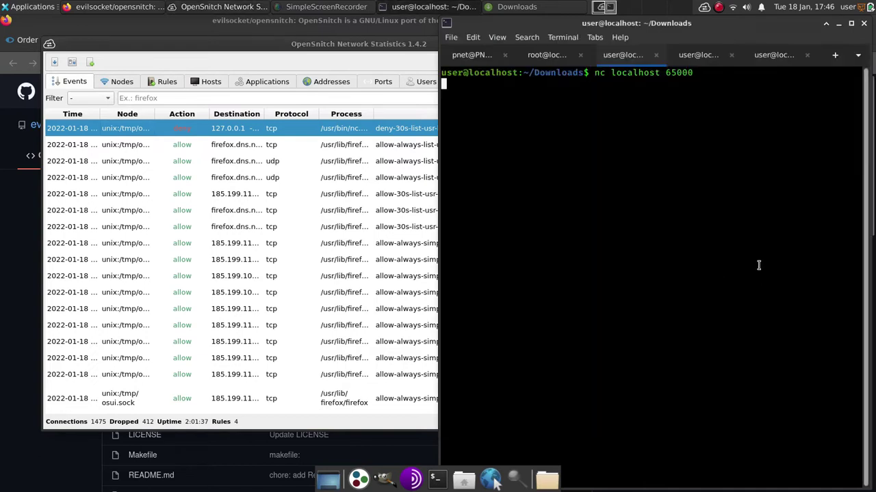
text(d)
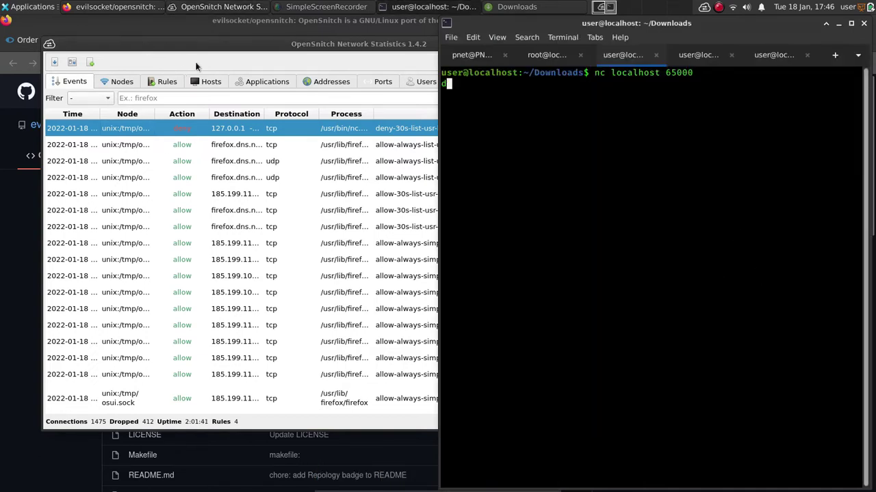
click(712, 56)
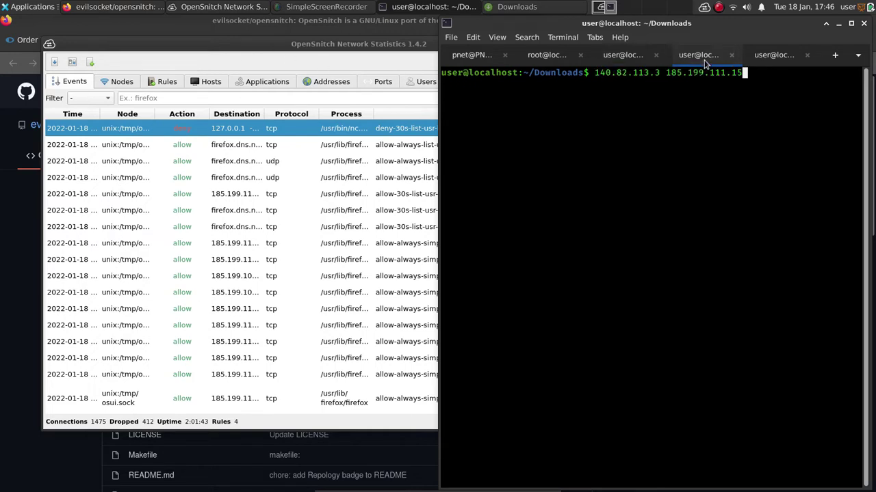
click(370, 12)
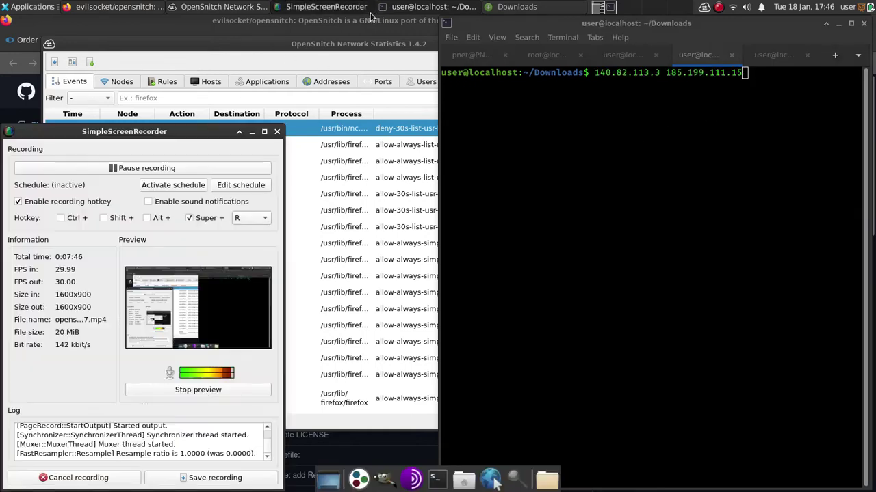
click(350, 42)
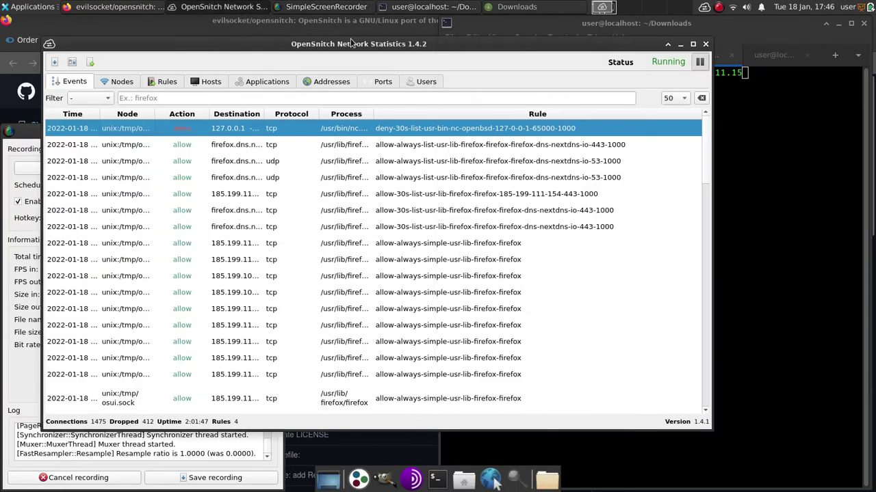
click(31, 135)
click(251, 131)
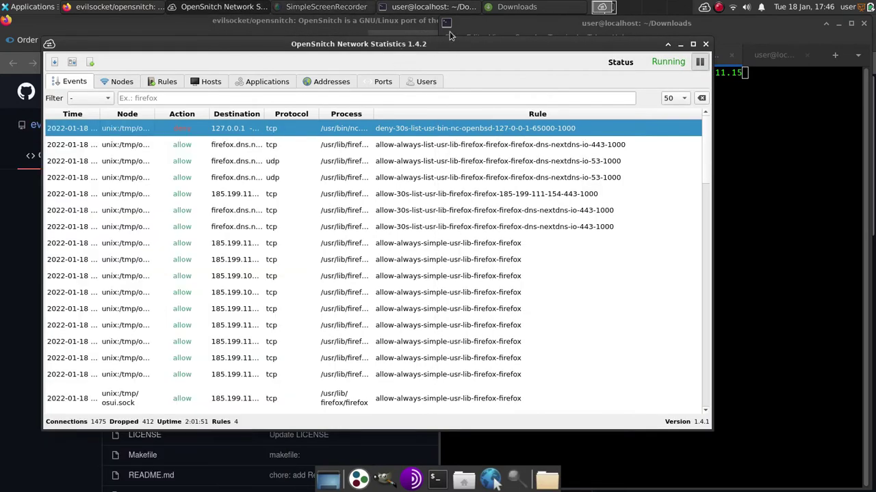
Step: Select and copy the address 185.199.111.15 in the terminal
click(791, 112)
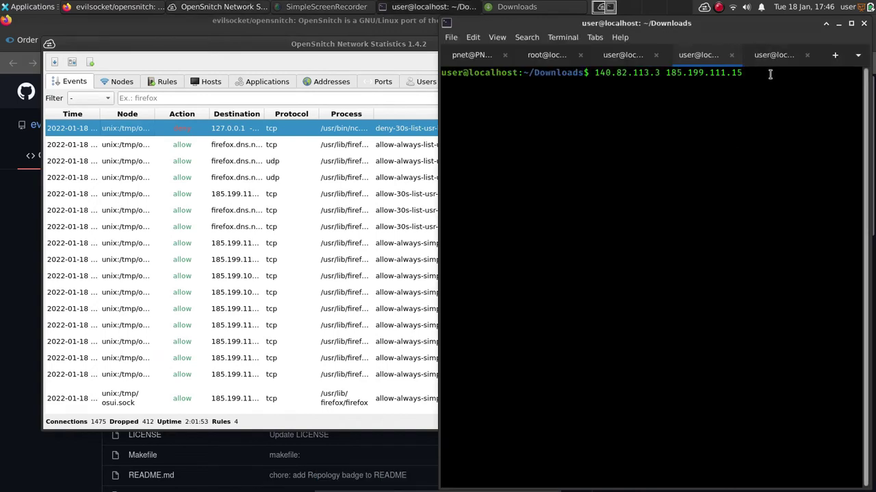
drag(772, 74, 665, 72)
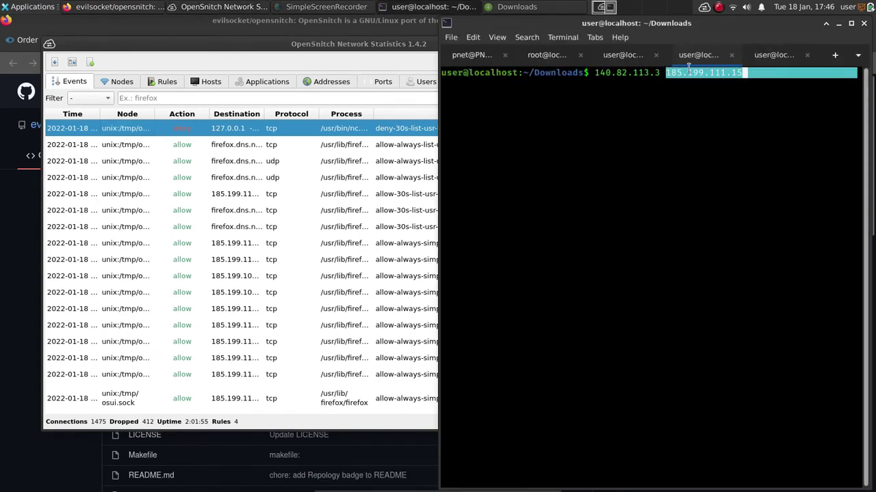
right_click(689, 73)
click(734, 91)
Step: In a new Firefox tab, allow systemd-resolved's lookup of firefox.dns.nextdns.io forever
click(385, 19)
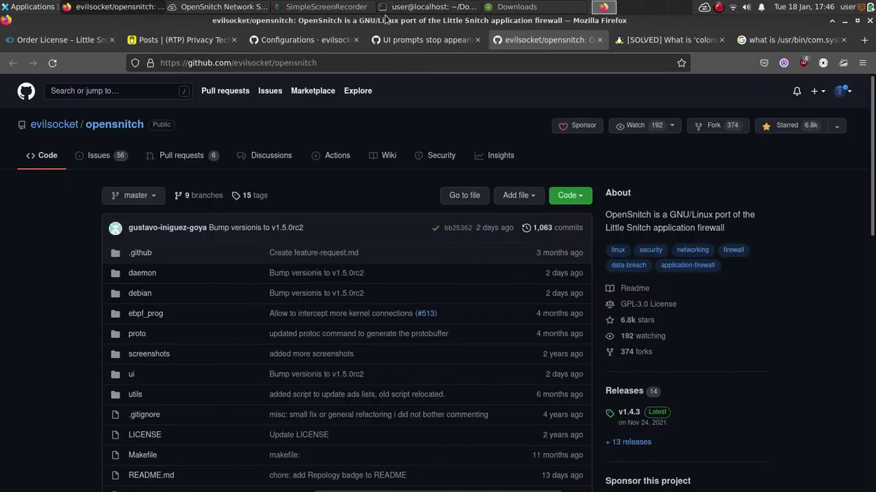
click(865, 41)
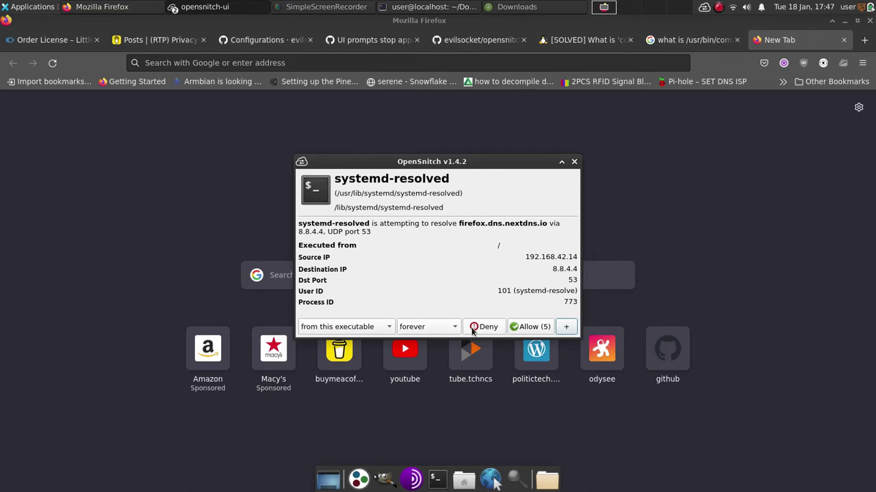
click(525, 328)
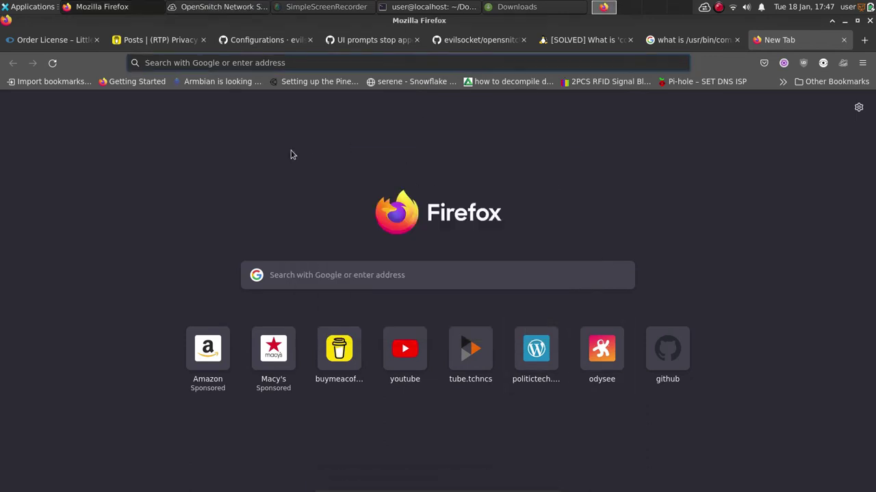
click(291, 62)
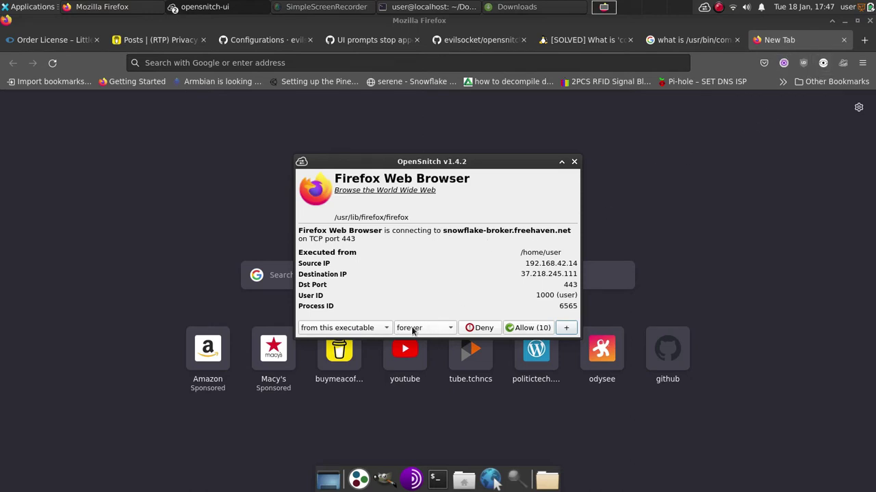
Step: Allow Firefox's port 443 connection to snowflake-broker.freehaven.net forever, then type 'lo' in the address bar
click(526, 328)
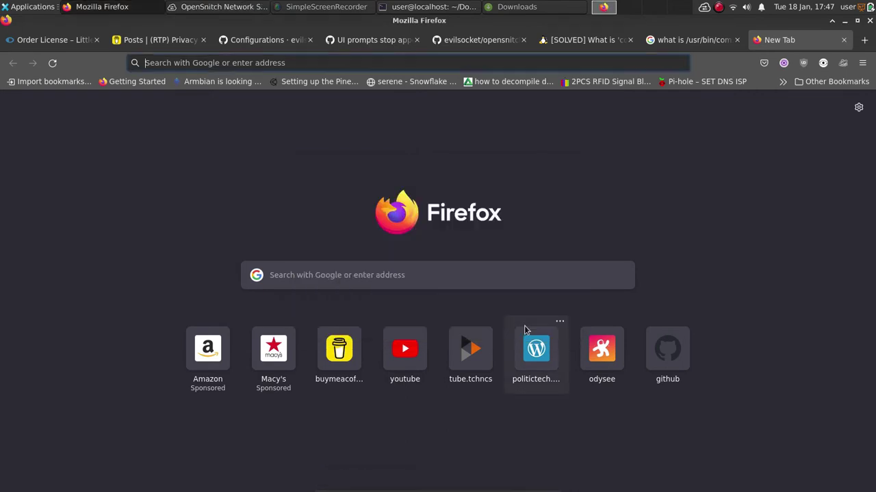
text(lo)
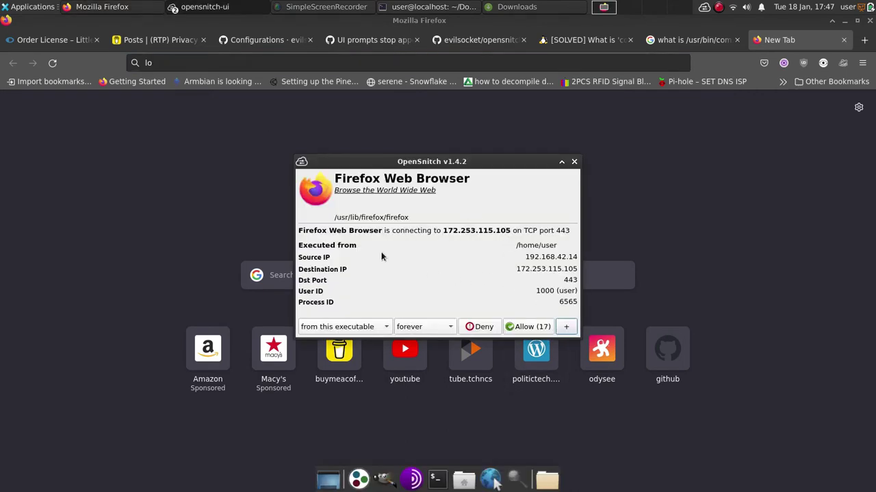
Step: Append 172.253.115.105 to the terminal line and allow Firefox's connection to it for 30 seconds
click(410, 6)
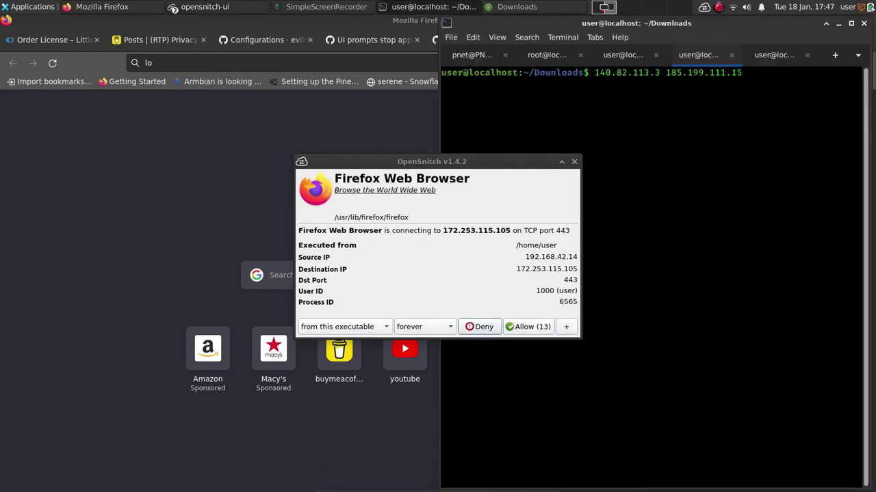
text(172.253)
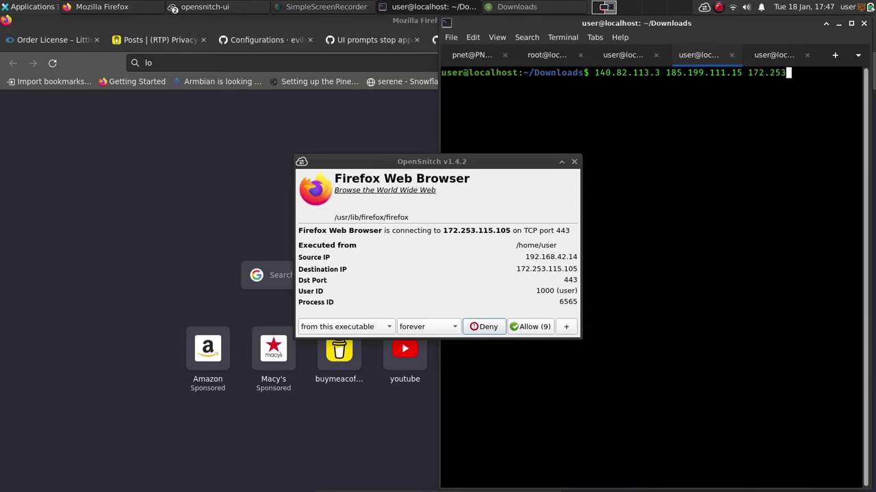
text(.115.105)
click(416, 321)
click(420, 244)
click(524, 328)
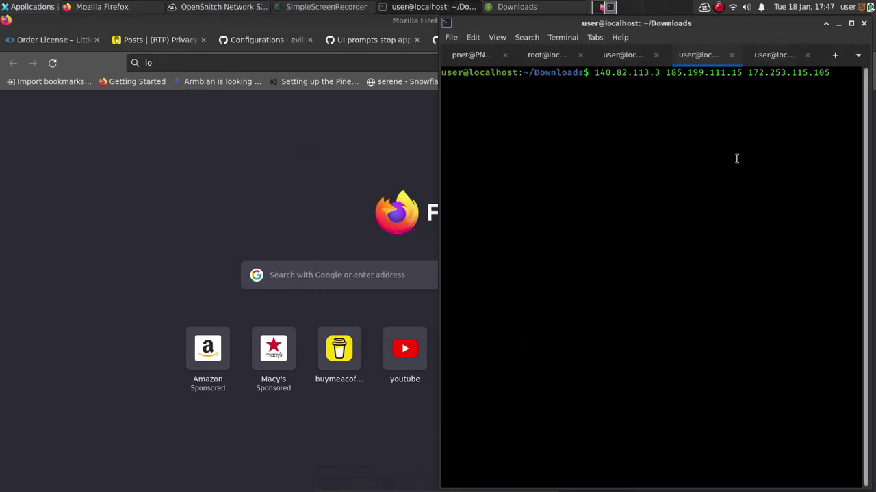
Step: Select and copy the address 172.253.115.105 from the terminal
drag(747, 73, 829, 73)
right_click(812, 76)
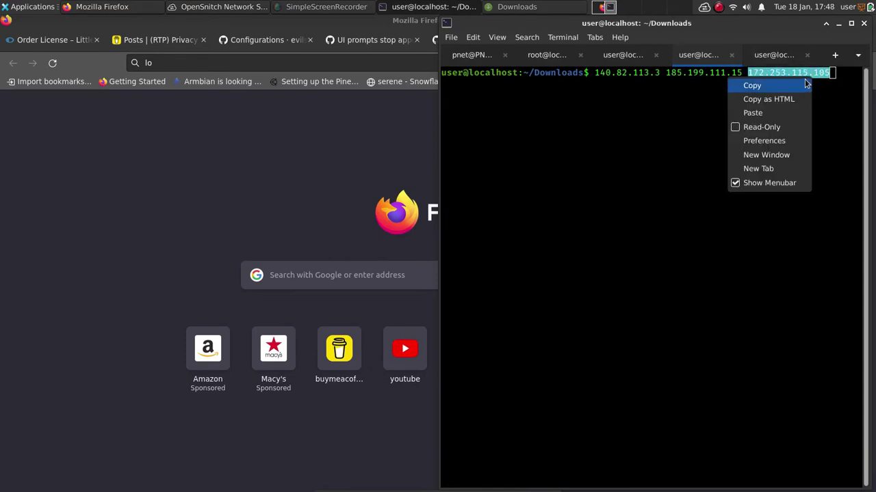
click(804, 81)
click(281, 63)
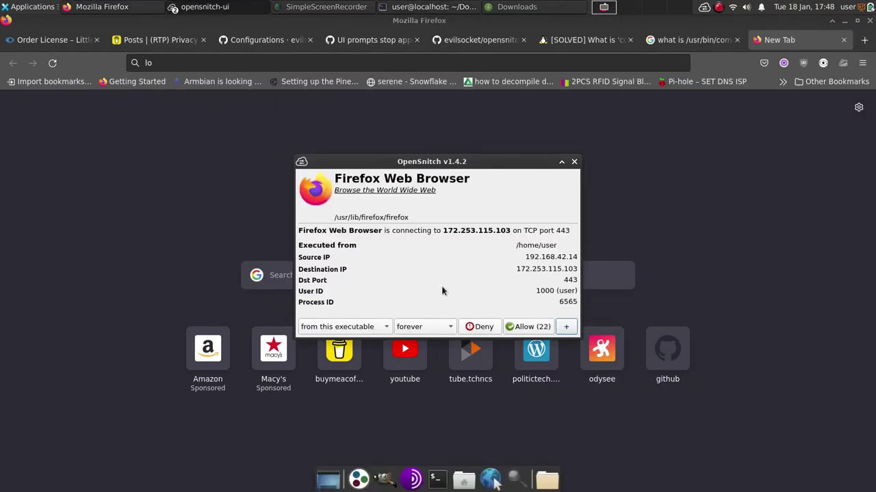
Step: Allow 172.253.115.103 for 5 minutes and 172.253.115.99 for 1 hour, typing 'ip' in Firefox
click(424, 327)
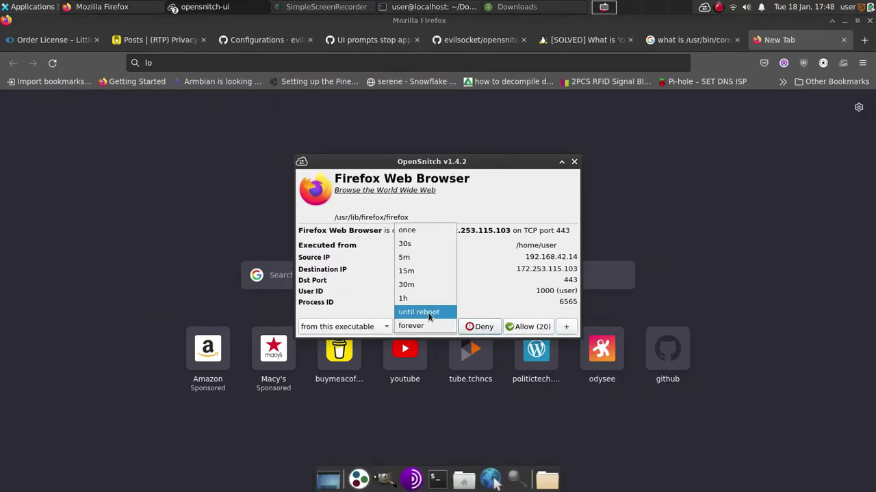
click(424, 259)
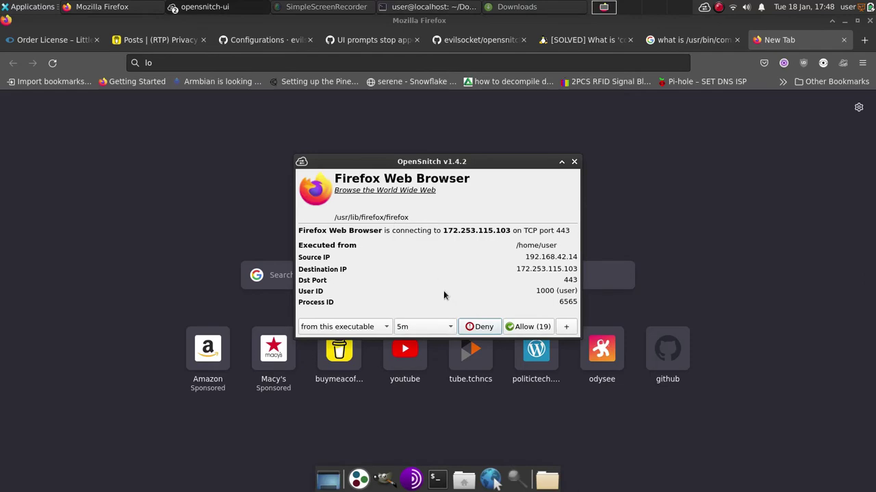
click(523, 327)
key(BackSpace)
key(BackSpace)
text(ip)
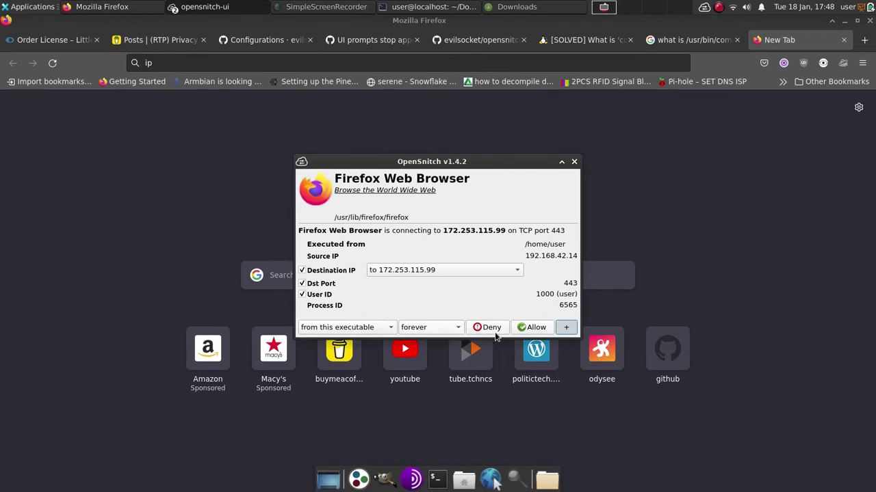
click(433, 333)
click(414, 300)
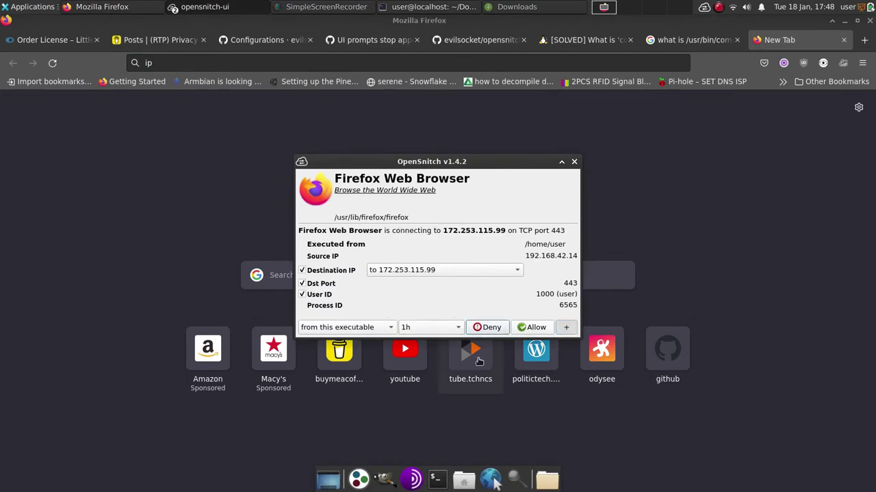
click(527, 331)
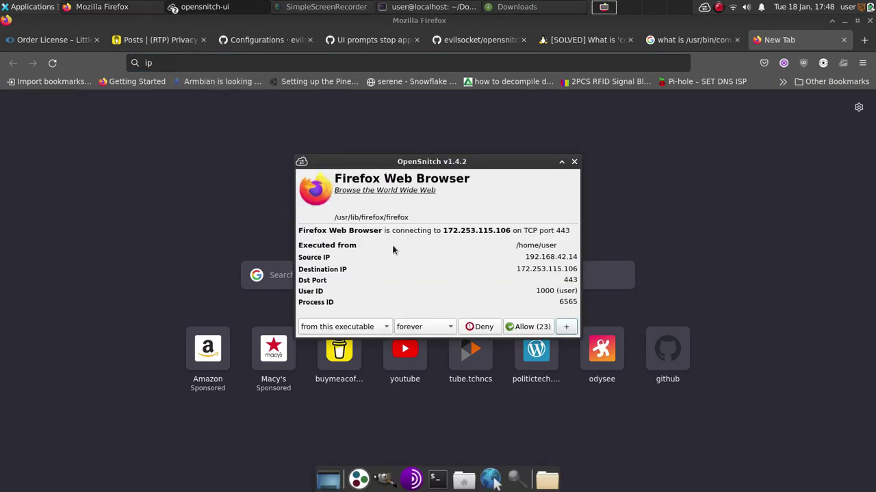
Step: Close the license order, GitHub configurations, UI prompts issue, opensnitch and forum tabs
click(97, 40)
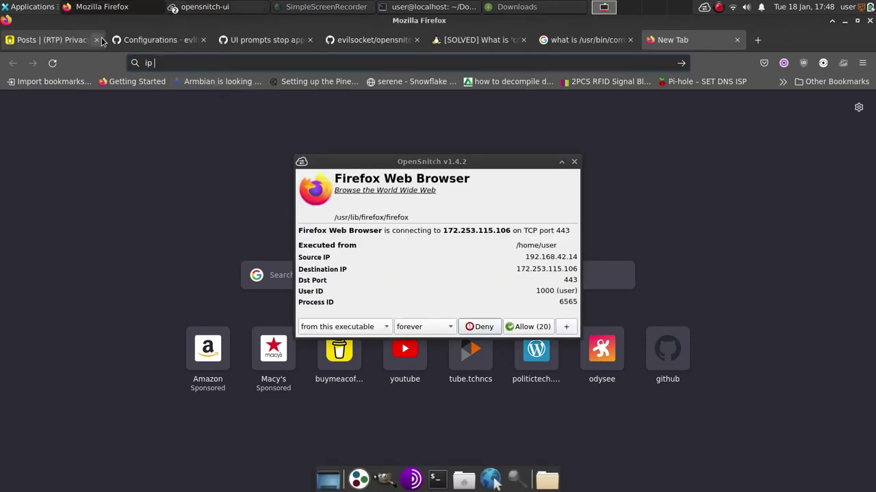
click(203, 40)
click(202, 41)
click(203, 40)
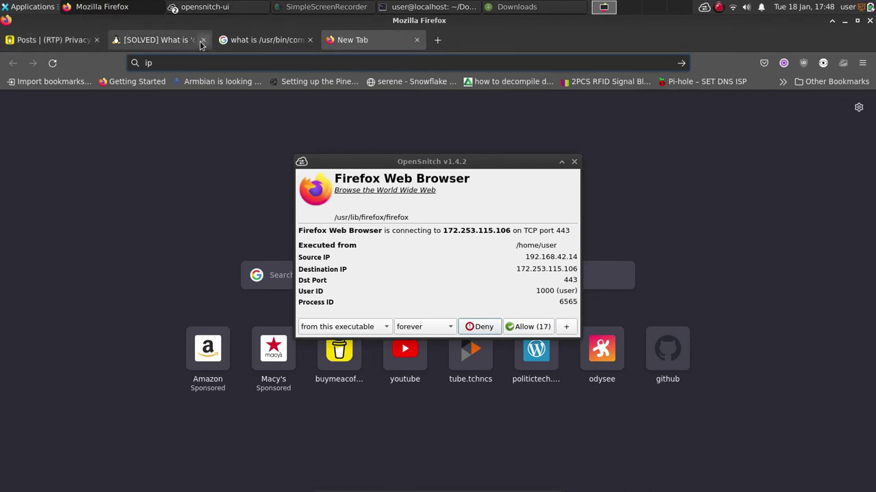
click(202, 40)
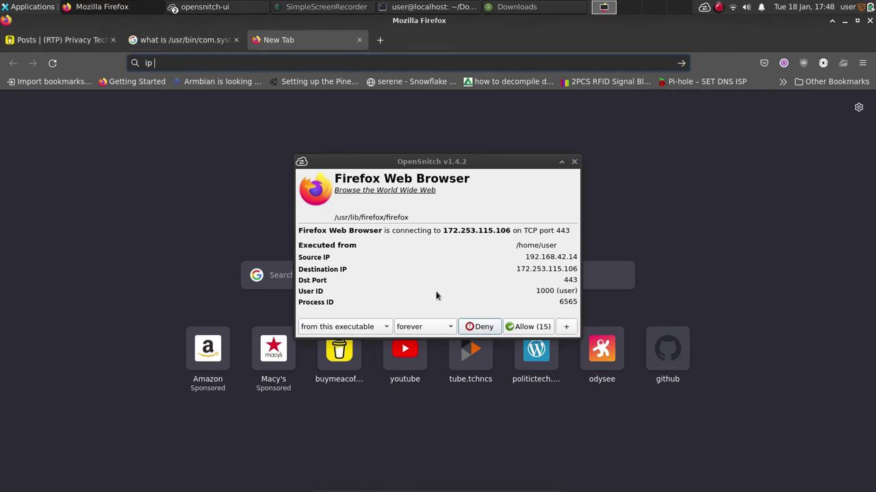
Step: Allow Firefox's connection to 172.253.115.106 for 1 hour
click(429, 329)
click(409, 299)
click(522, 327)
click(157, 61)
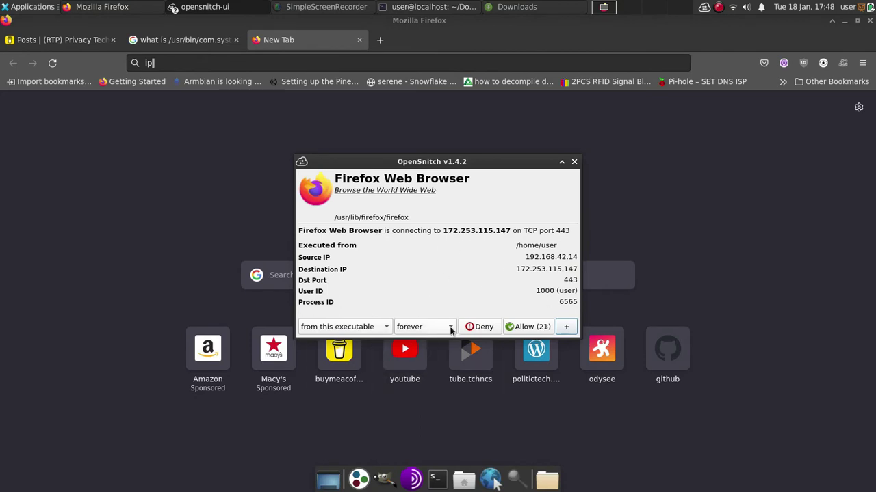
Step: Allow Firefox's connections to 172.253.115.147, .104 and .105 for 1 hour each
click(427, 332)
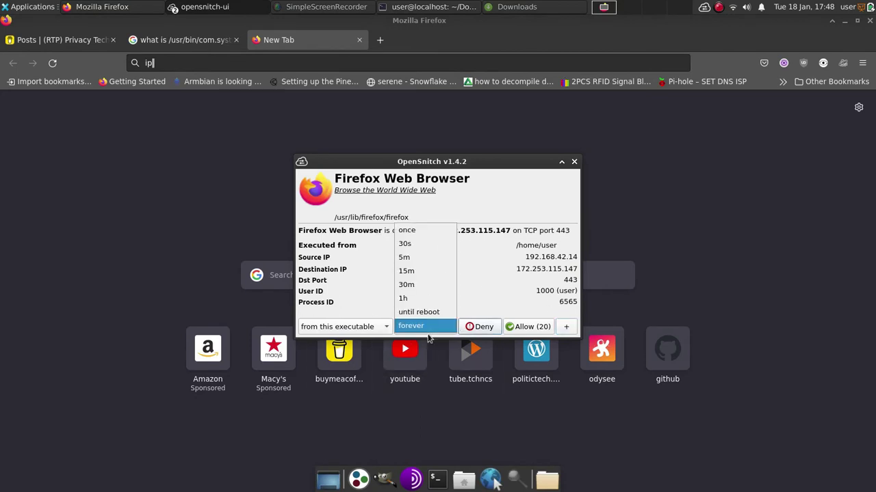
click(415, 298)
click(538, 327)
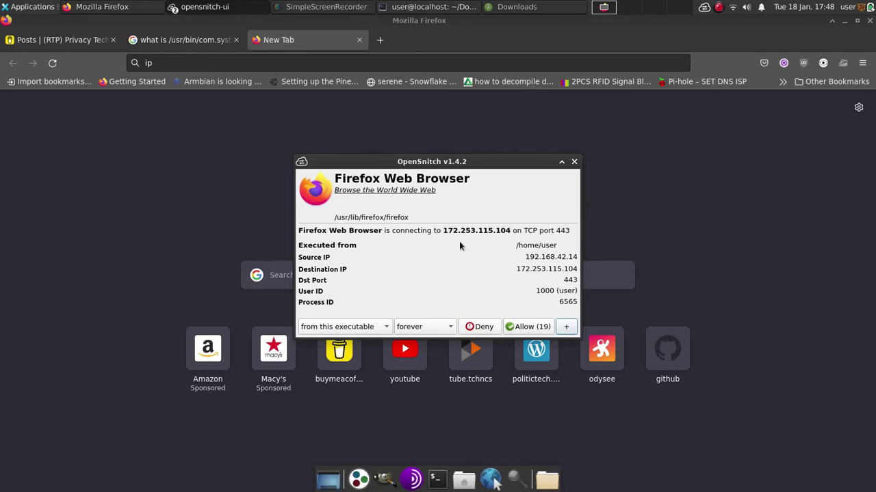
click(429, 327)
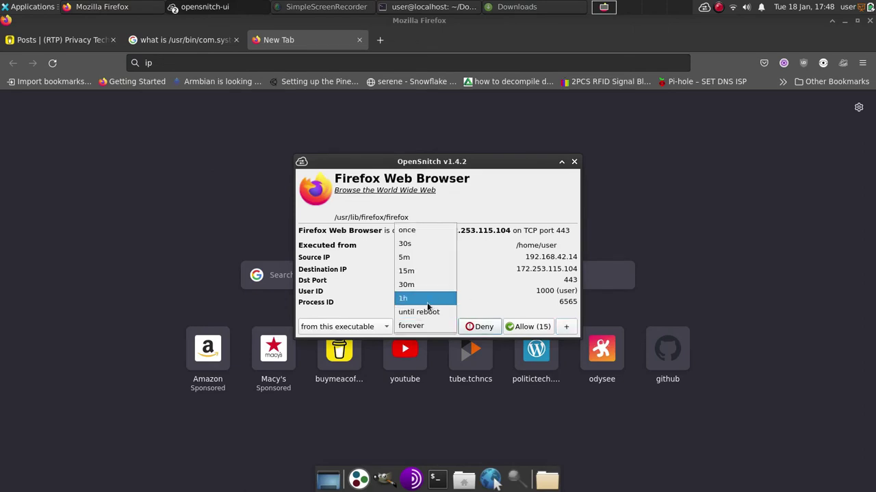
click(427, 302)
click(526, 327)
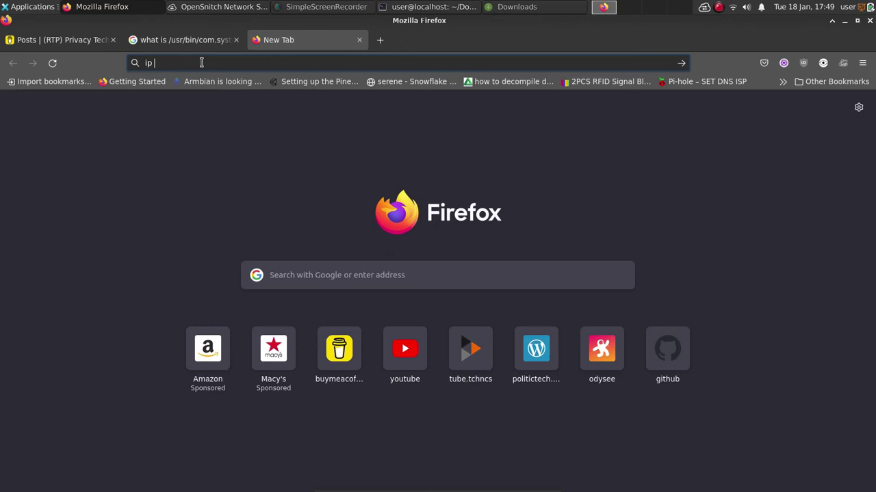
text(a)
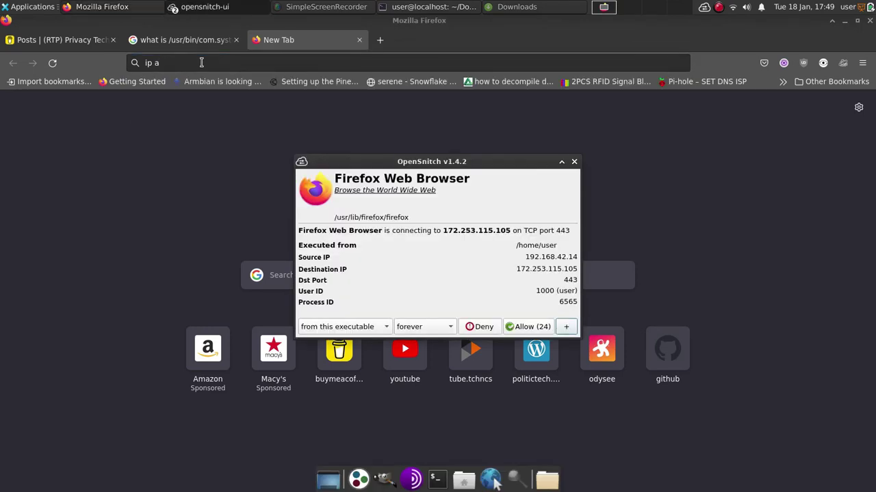
click(416, 327)
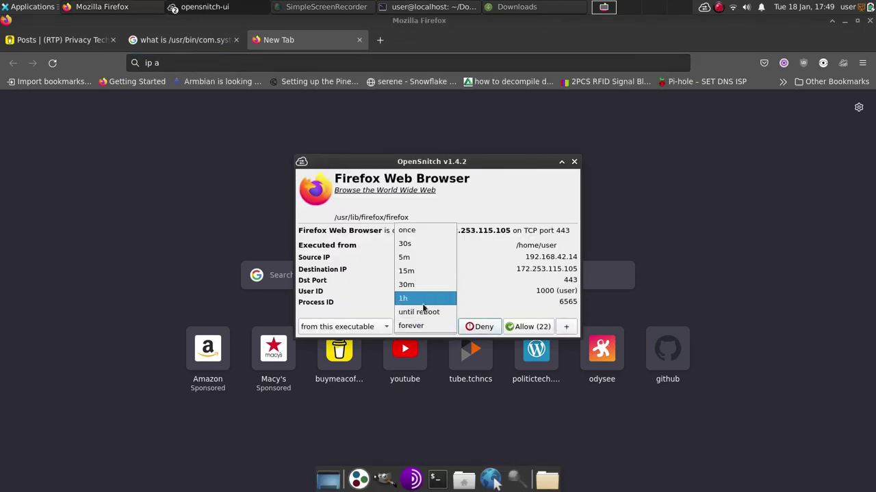
click(420, 301)
click(524, 326)
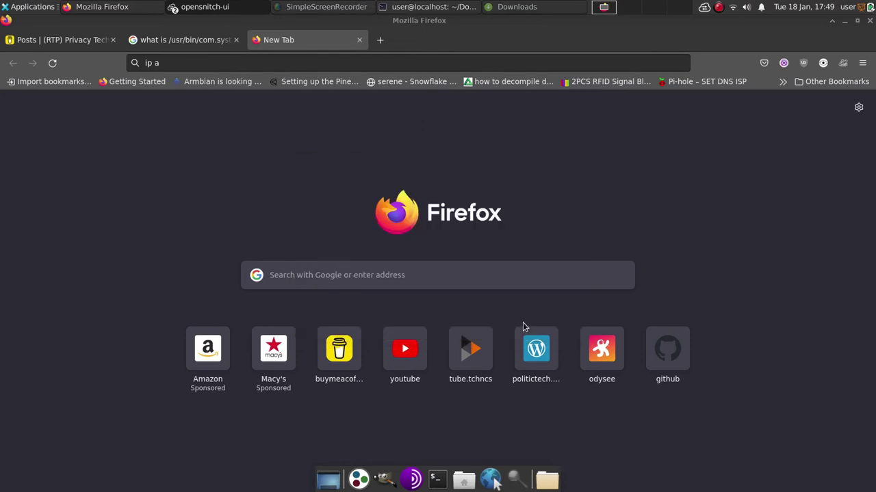
Step: Allow ssh to 192.168.1.77 forever and Google 'address' plus the pasted IP 172.253.115.105
text(ddress)
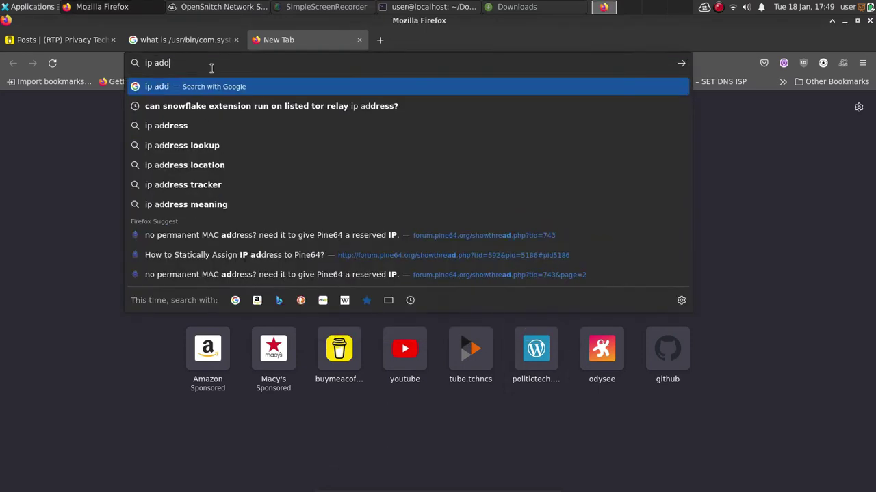
right_click(212, 67)
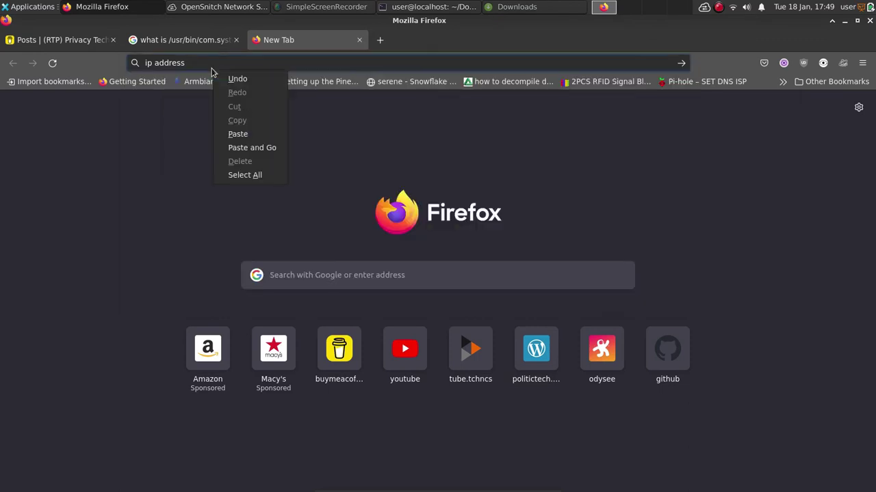
click(228, 136)
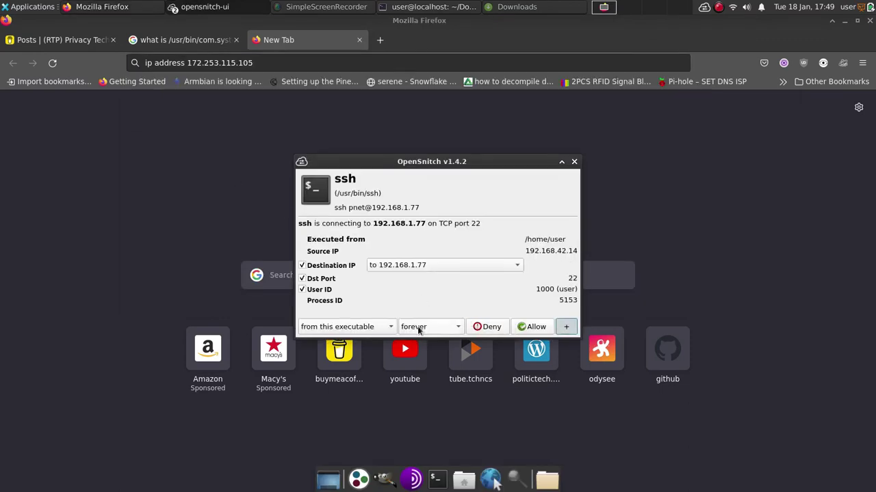
click(535, 328)
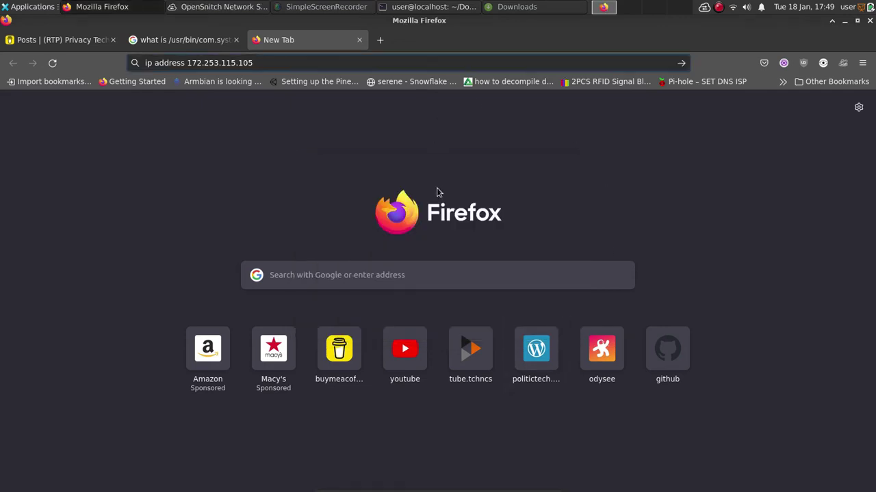
click(295, 56)
key(Return)
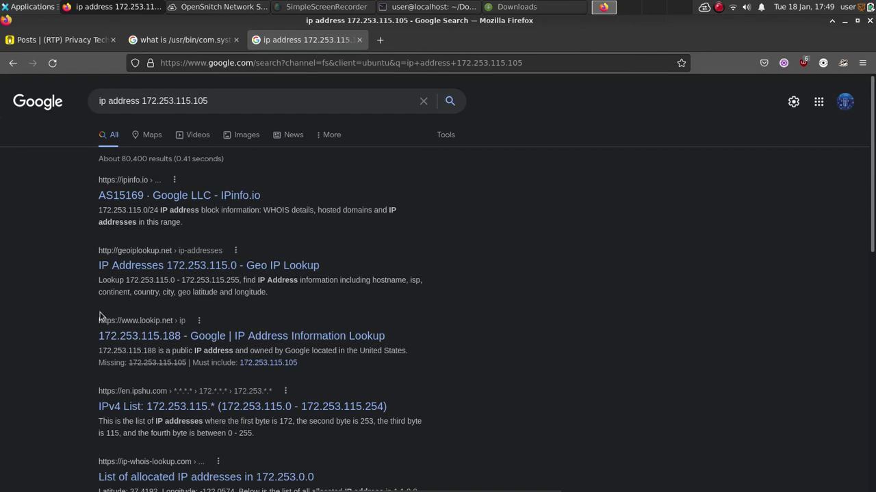
Step: Scroll the IP search results and deny the UDP 443 connection to 142.250.73.238 for 1h
scroll(100, 336, down, 5)
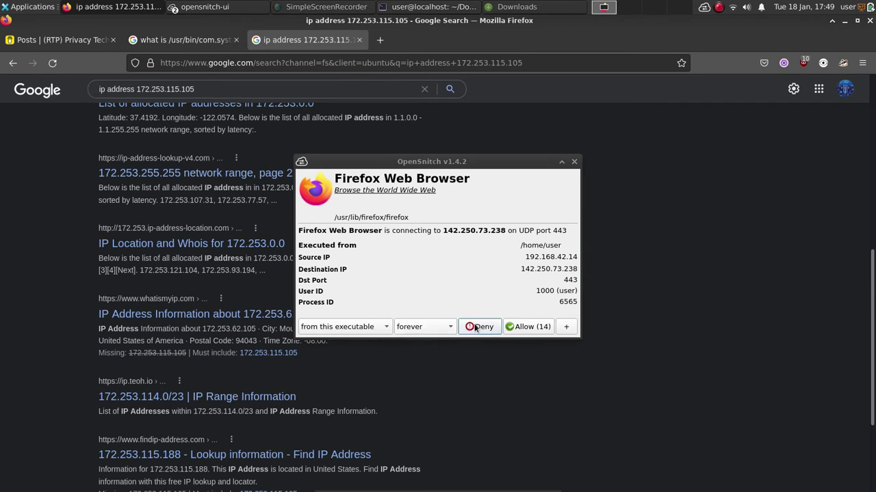
click(412, 331)
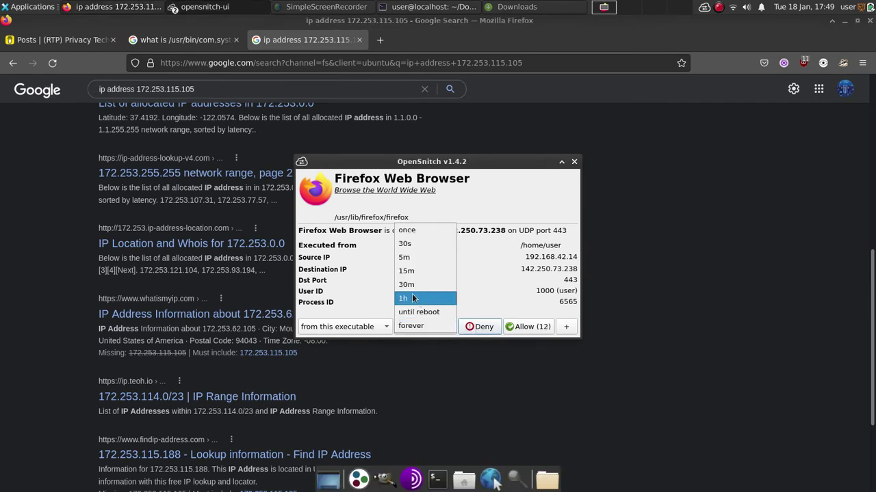
click(415, 297)
click(472, 323)
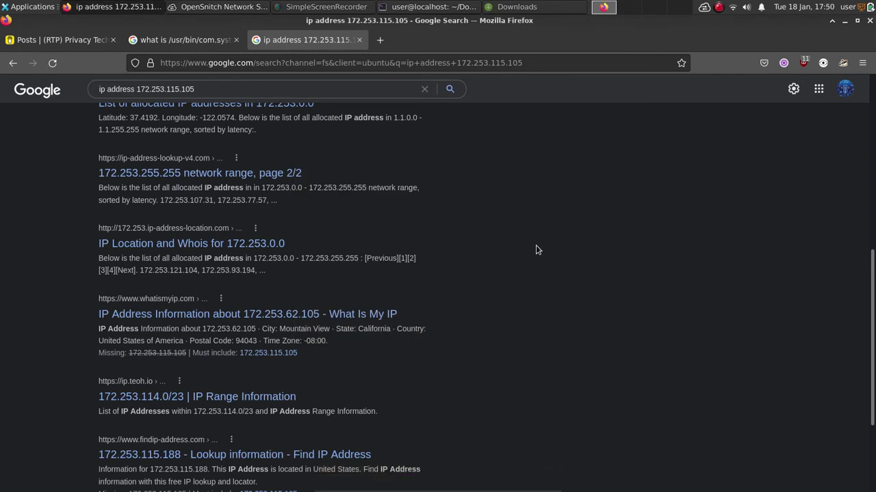
Step: In Network Statistics, inspect the allow-5m event and the newest deny-1h rule event
key(alt+Tab)
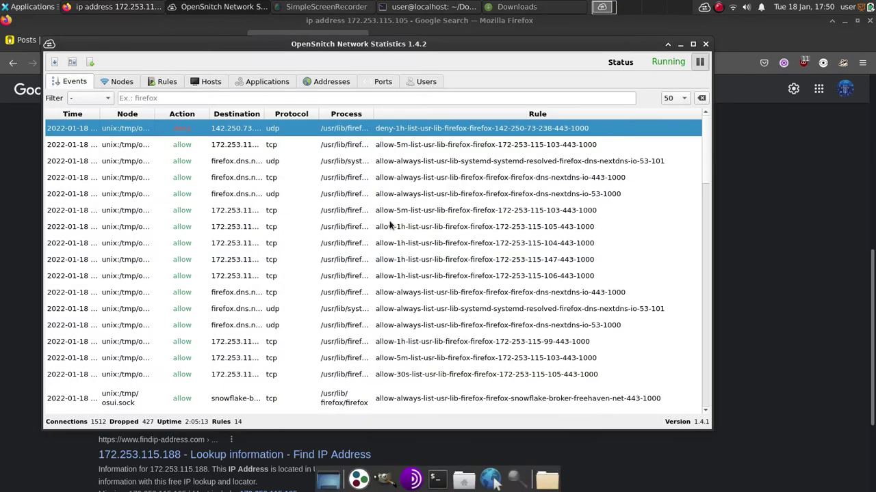
scroll(178, 168, down, 5)
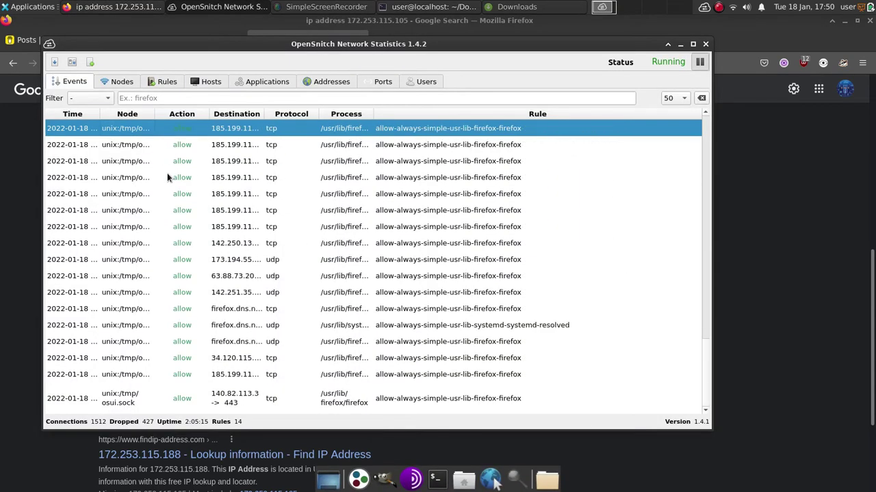
scroll(167, 173, up, 5)
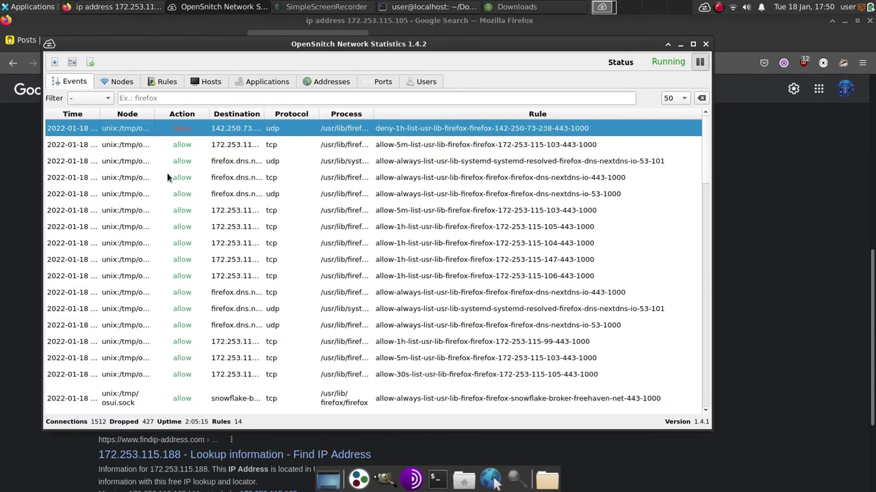
click(195, 145)
click(181, 130)
Step: In Preferences, switch the default pop-up action to deny and then back to allow
click(71, 63)
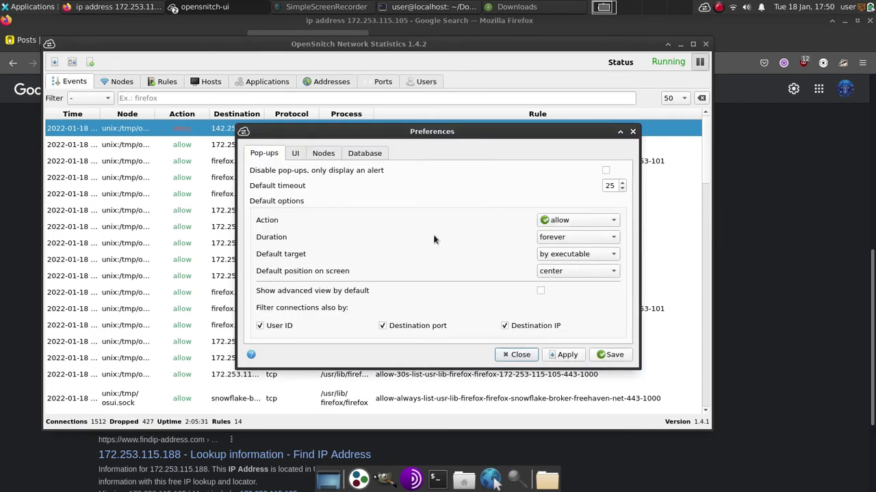
click(567, 223)
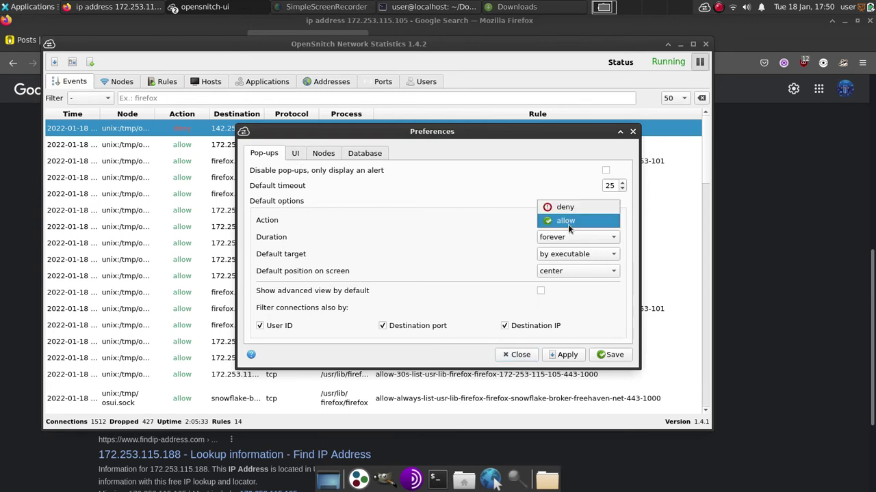
click(565, 207)
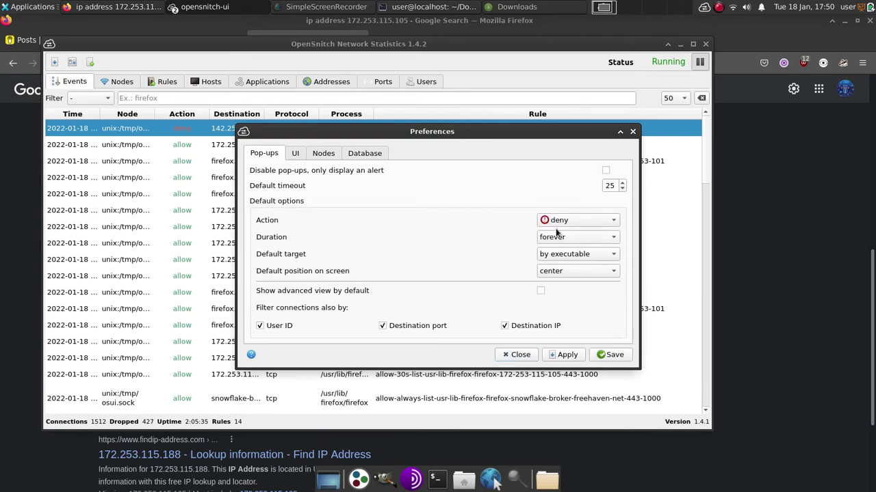
click(559, 225)
click(559, 230)
Step: Close Preferences and select rule 22, the deny-30s rule, in the Rules list
click(516, 355)
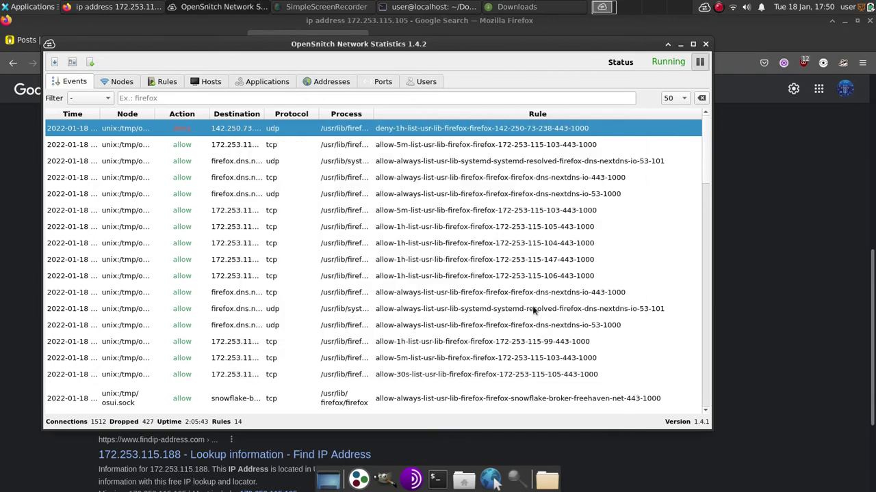
click(167, 81)
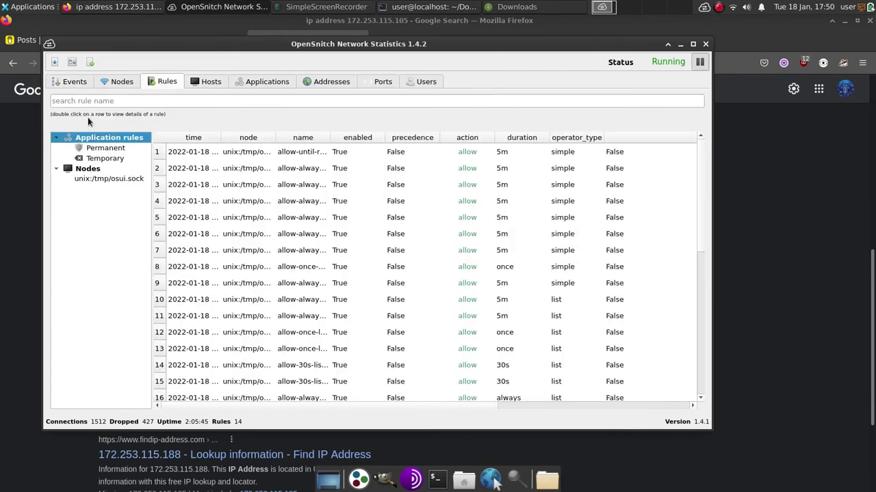
scroll(225, 219, down, 6)
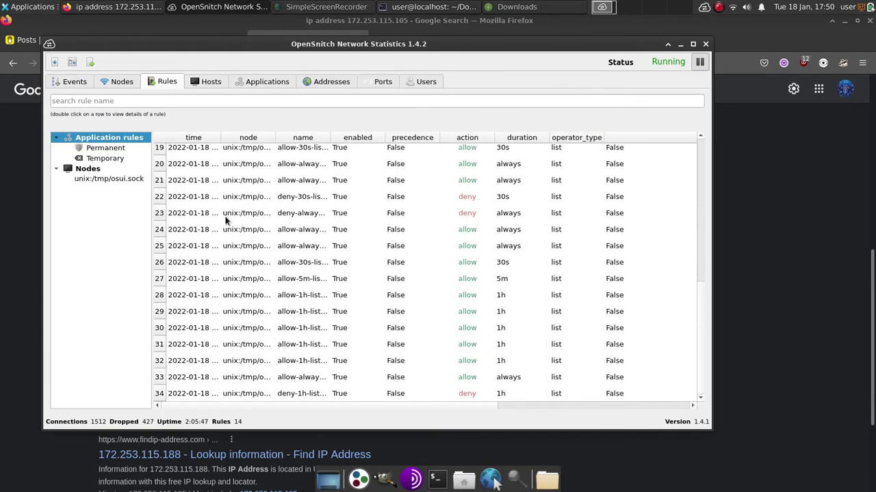
click(442, 196)
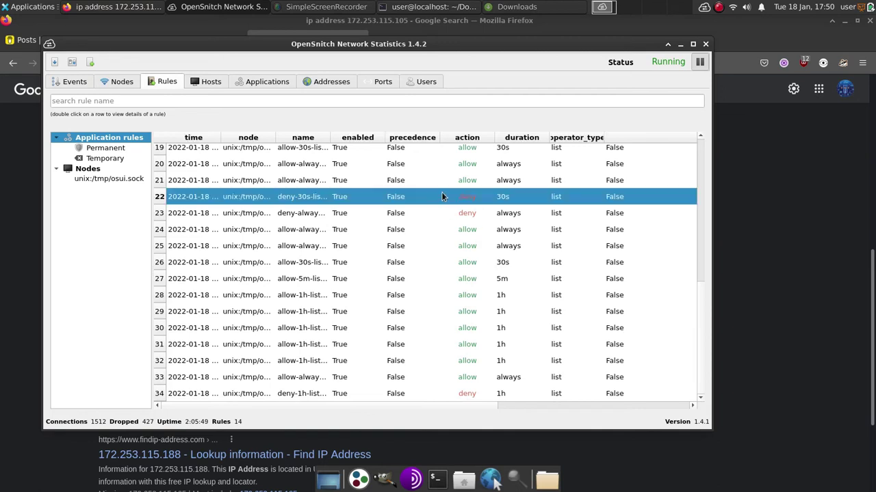
Step: Reopen and close Preferences, then show the Hosts list with hit counts
click(72, 62)
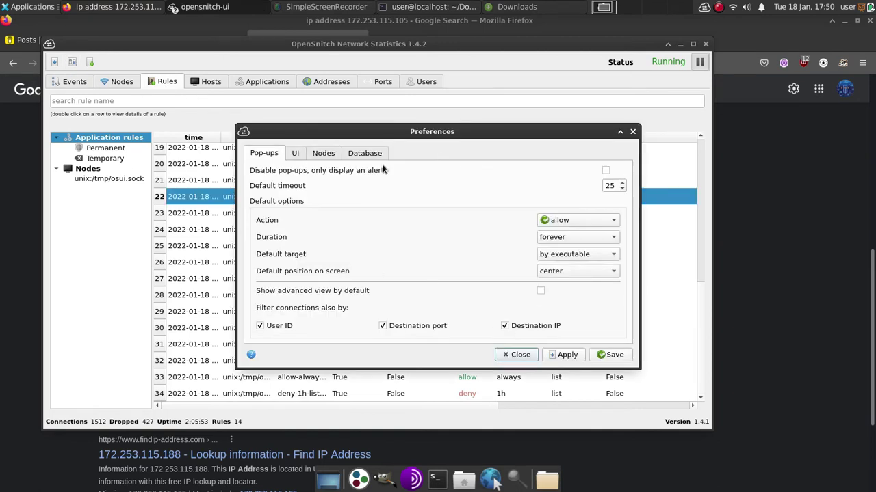
click(518, 356)
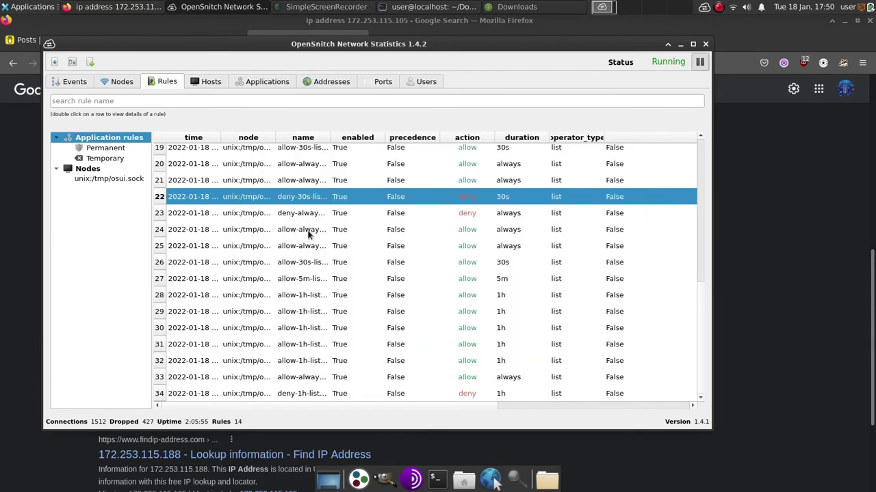
scroll(308, 234, up, 6)
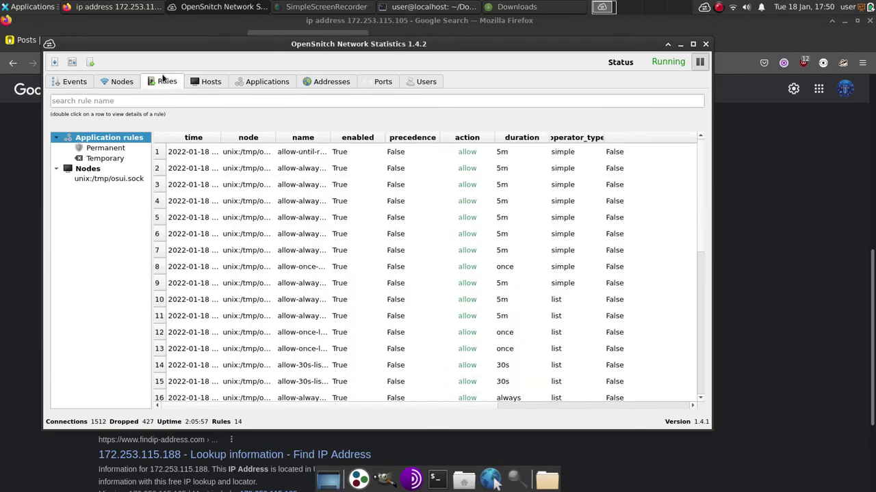
click(195, 82)
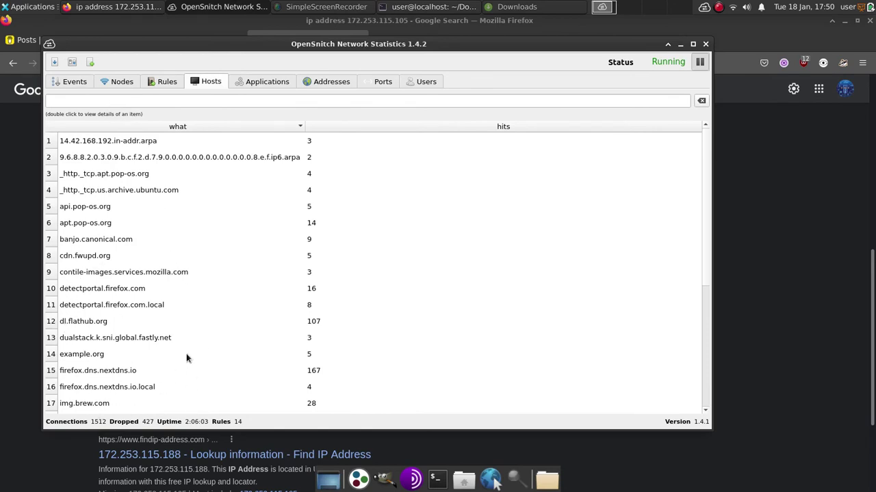
Step: After selecting two host entries, set the Nodes 'default action when GUI disconnected' to allow and apply
click(147, 157)
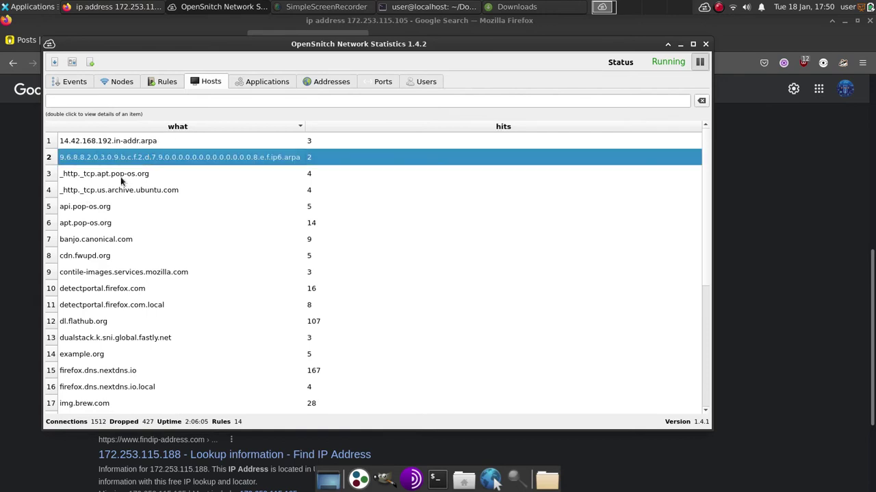
click(122, 177)
click(72, 62)
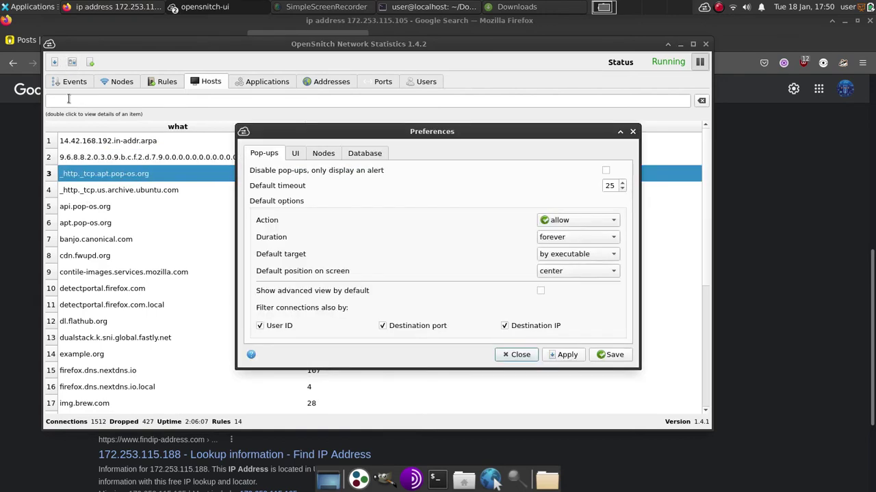
click(296, 154)
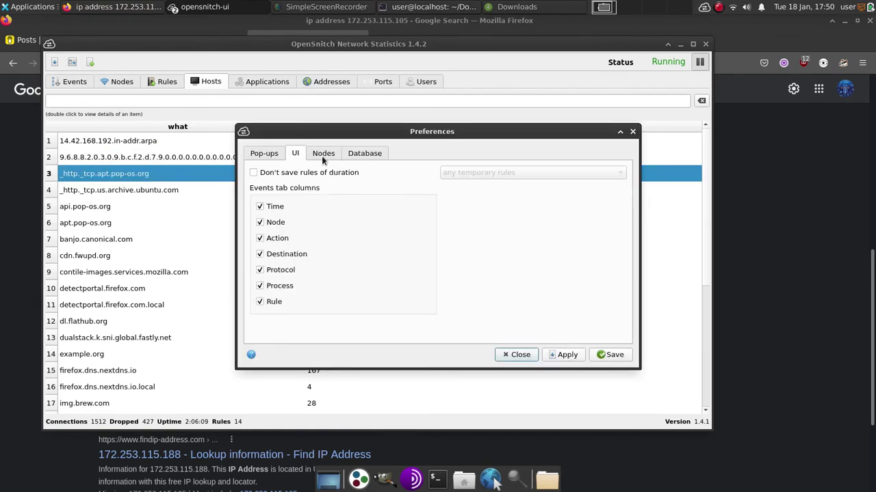
click(324, 154)
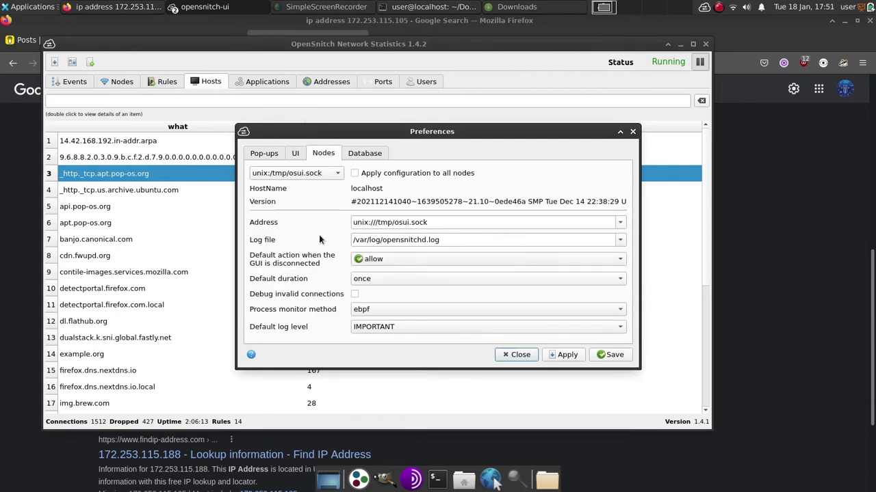
click(375, 258)
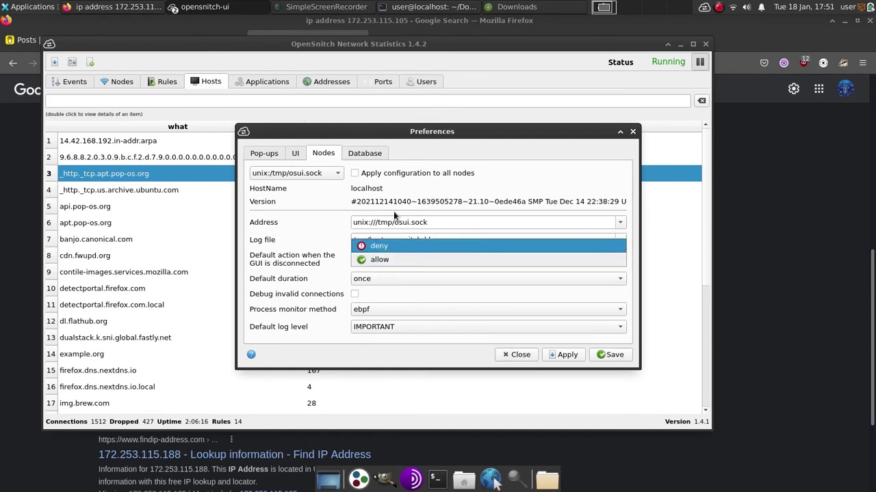
click(386, 261)
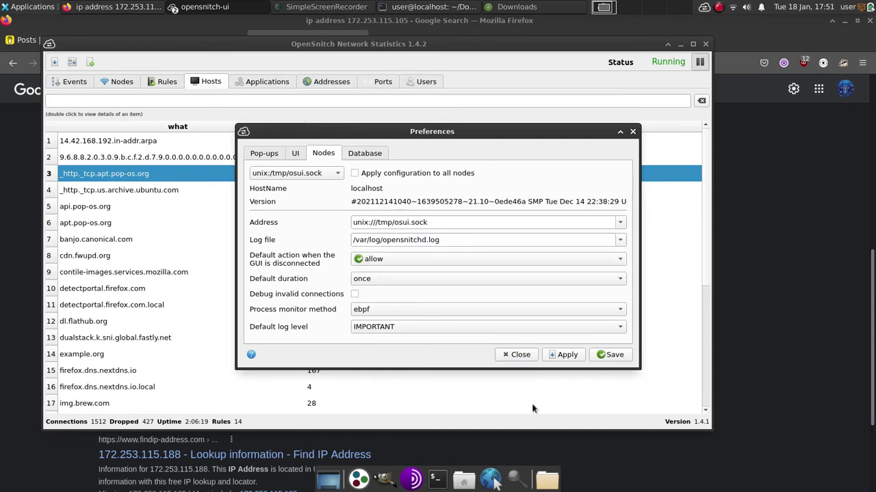
click(563, 358)
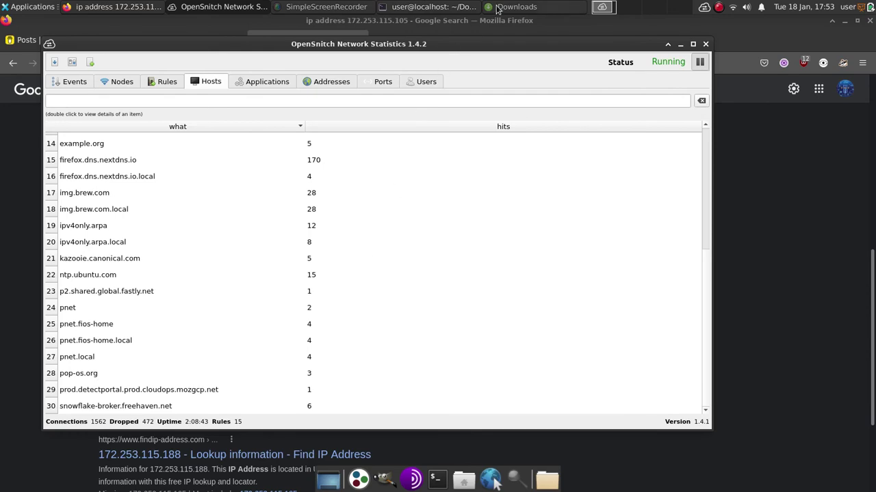
Step: In the fifth terminal tab, quit the tor manual and run whatis avahi-daemon, allowing 142.250.188.202
click(404, 8)
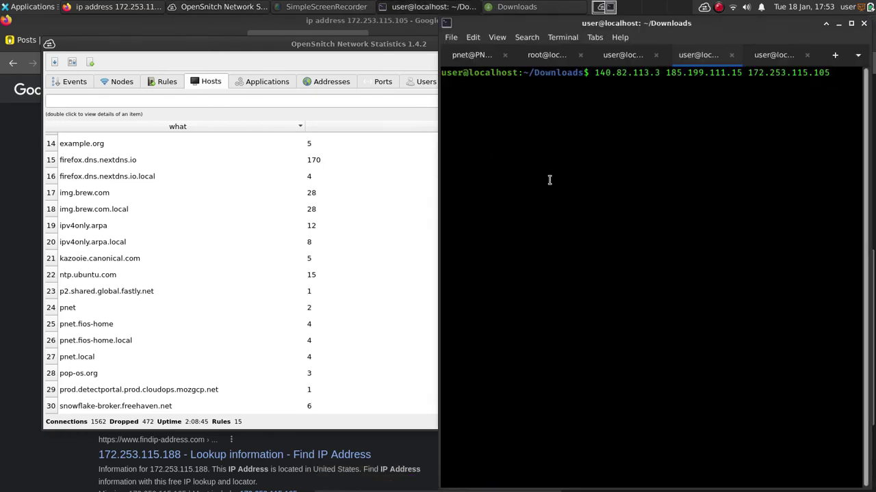
click(788, 60)
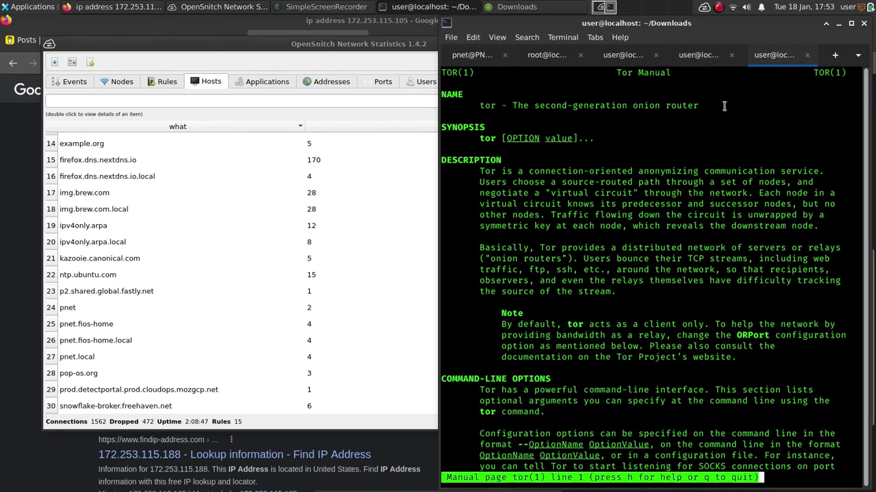
key(q)
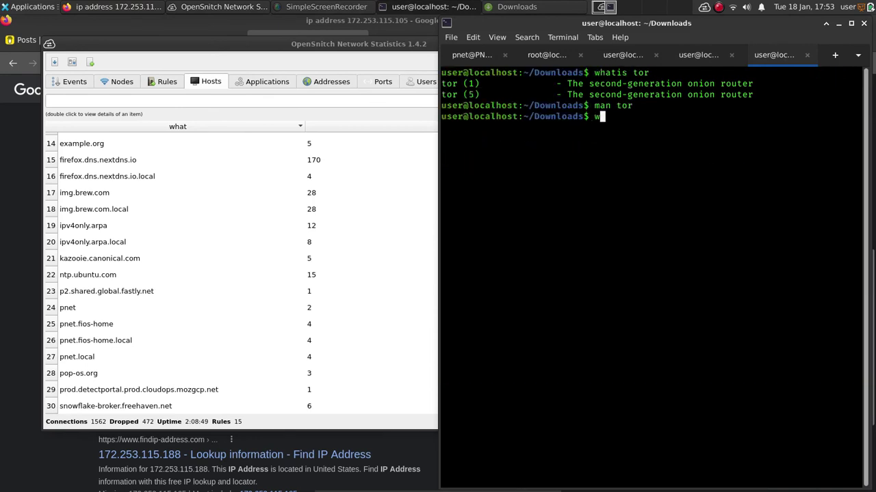
text(whatis avahi-daem)
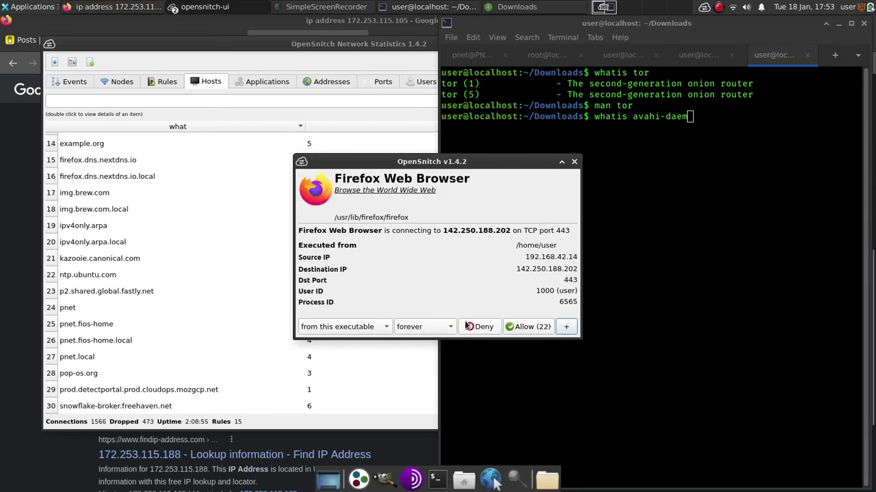
click(540, 327)
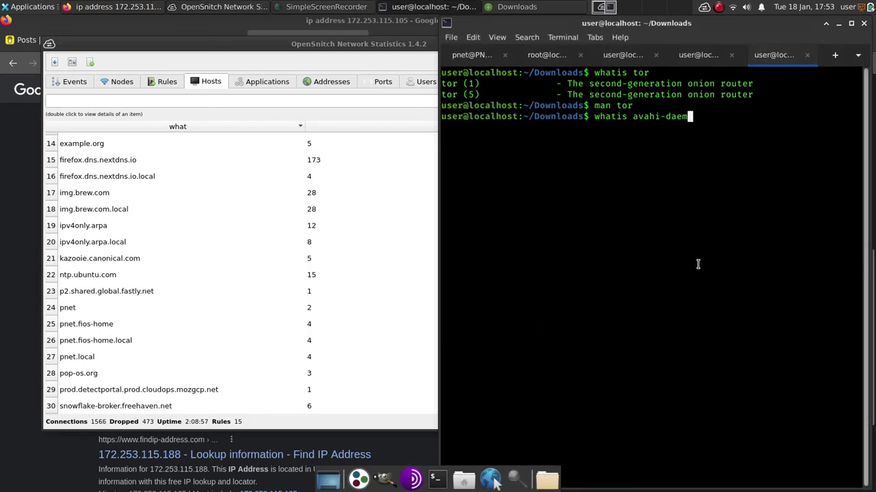
text(on)
key(Return)
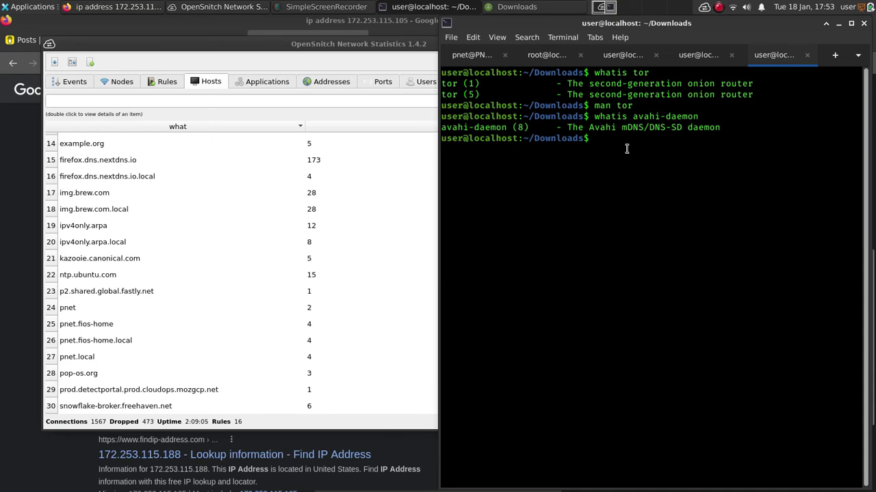
Step: Read the avahi-daemon manual page, then run rdebsums avahi-daemon to verify package files
text(man avahi-daemon)
key(Return)
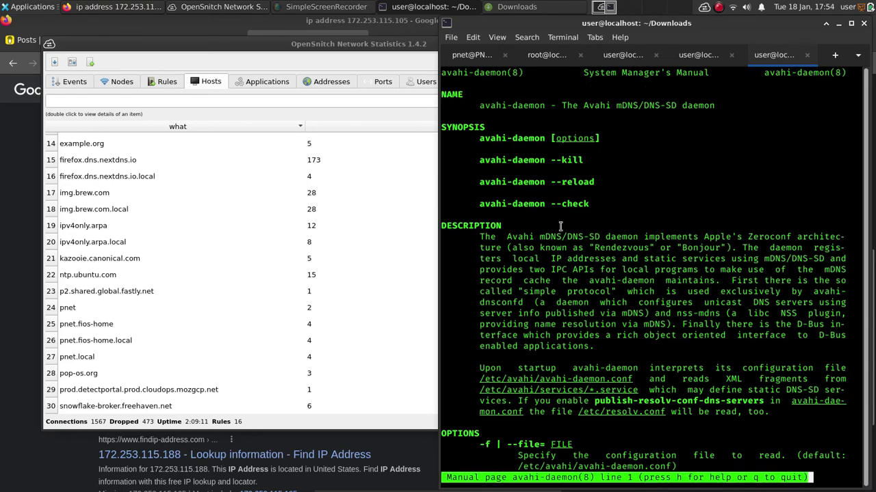
key(Down)
key(Down)
key(Down)
key(Down)
key(Down)
key(Down)
key(Down)
key(Down)
key(Down)
key(Down)
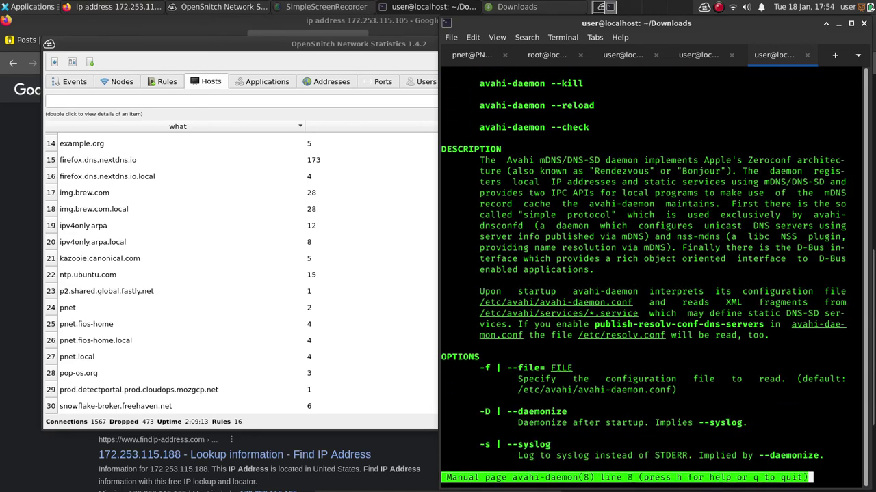
key(Down)
key(Down)
key(q)
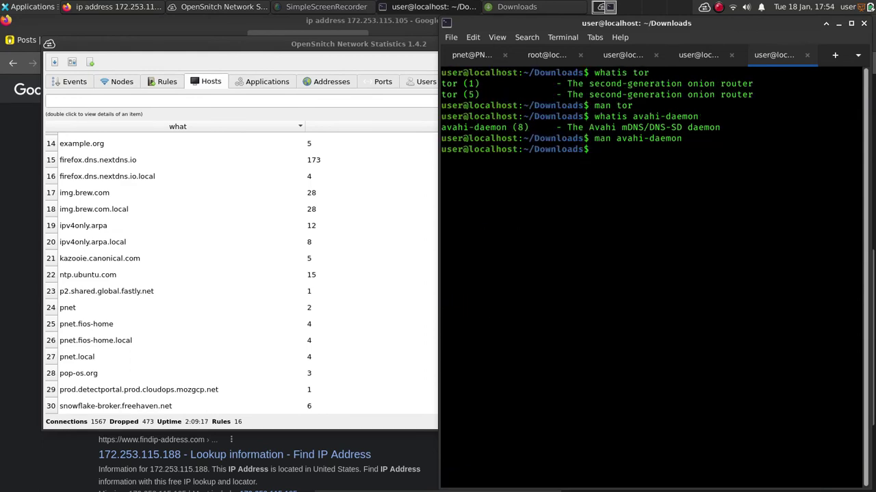
text(rdebsums avahi-daemon)
key(Return)
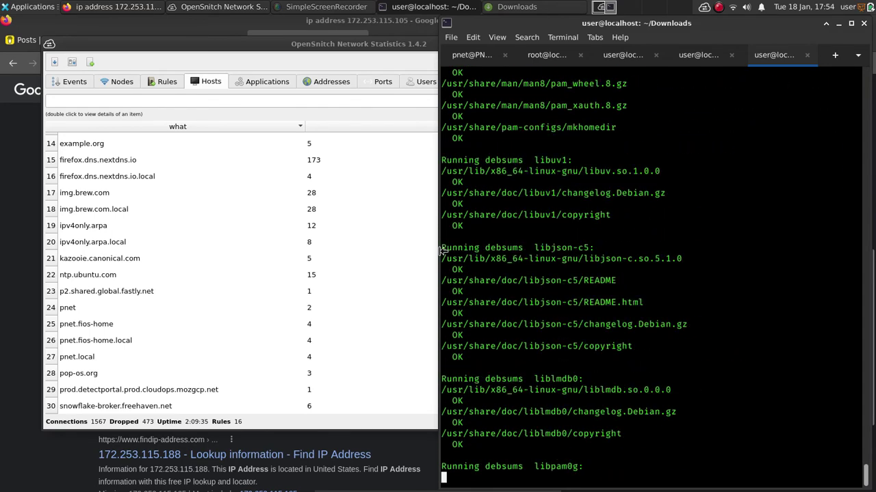
Step: Widen the terminal window leftward while debsums reports libcap2, libsepol1 and libcrypt1 files OK
drag(442, 253, 340, 239)
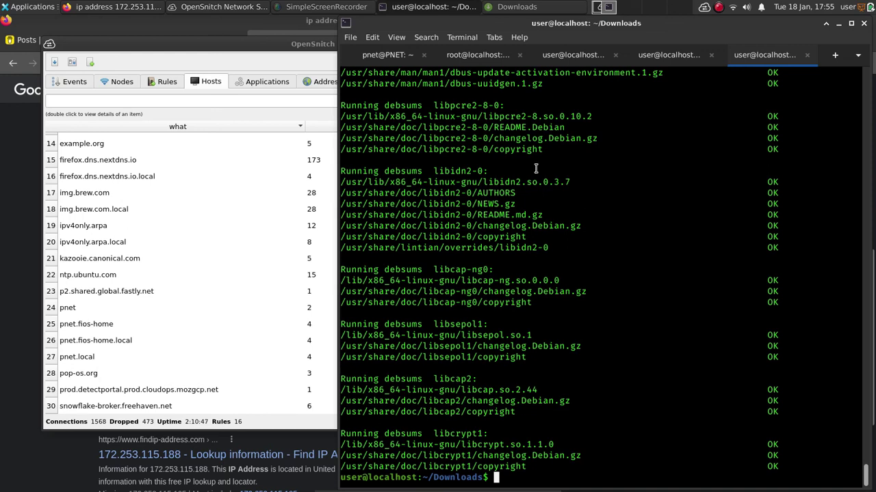
Step: Show OpenSnitch's Events list with Firefox's deny-1h events for 142.250.73.238, briefly checking Firefox
click(237, 46)
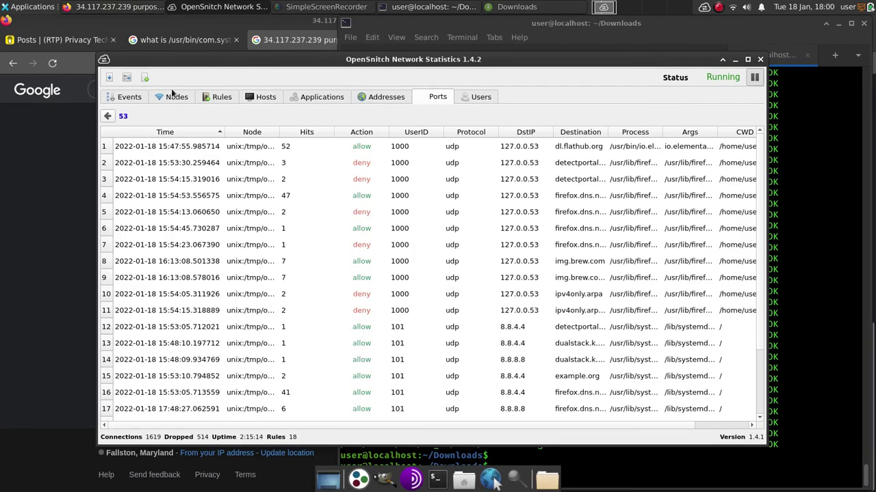
click(131, 97)
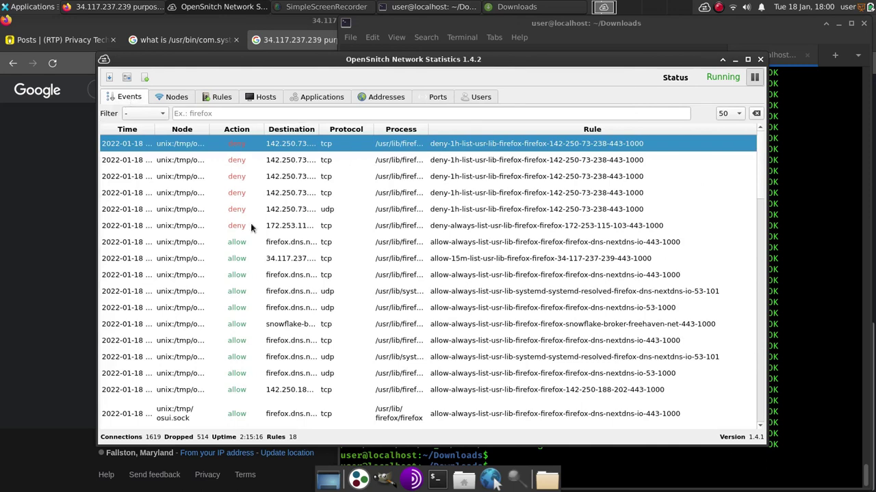
click(65, 43)
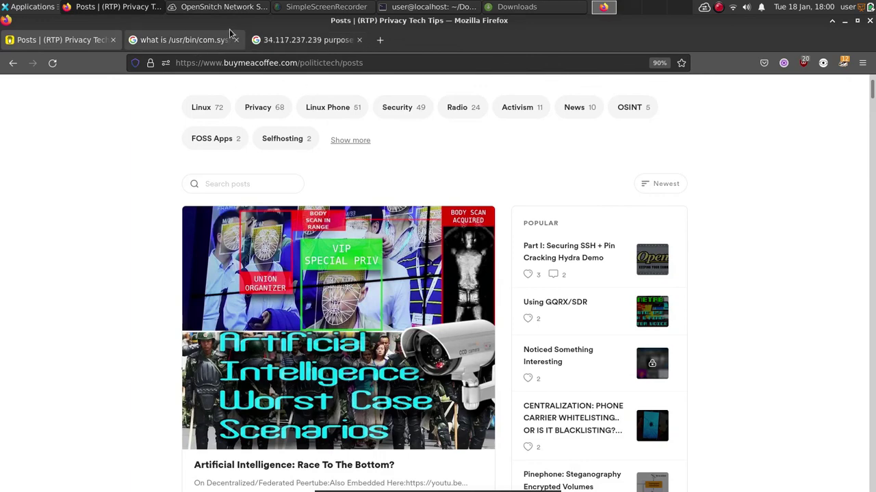
click(231, 6)
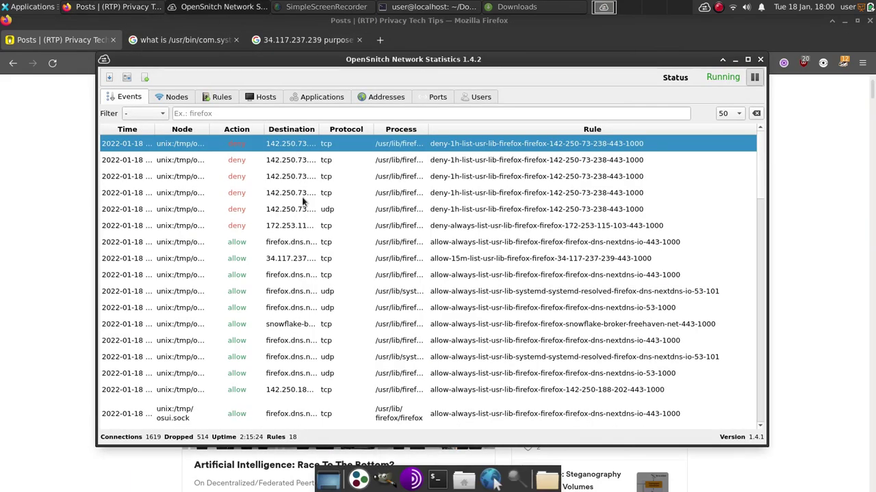